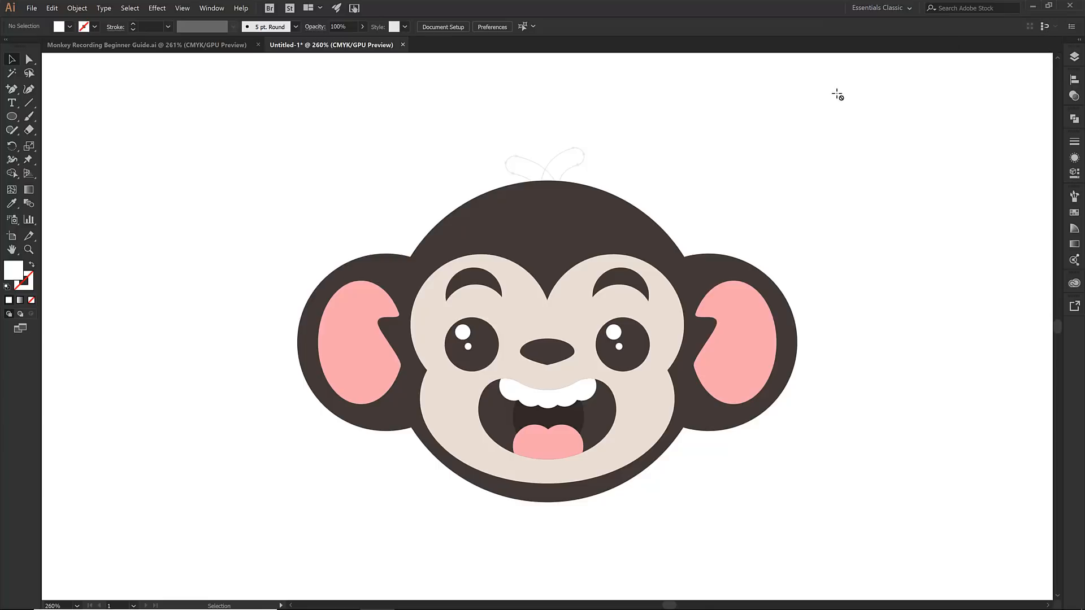
On the Back of Head layer, draw two line segments through the sketched hair tufts, about 0.34 × 0.24 in and 0.23 × 0.23 in
{"action": "left_click", "coordinate": [1074, 56]}
{"action": "left_click", "coordinate": [907, 183]}
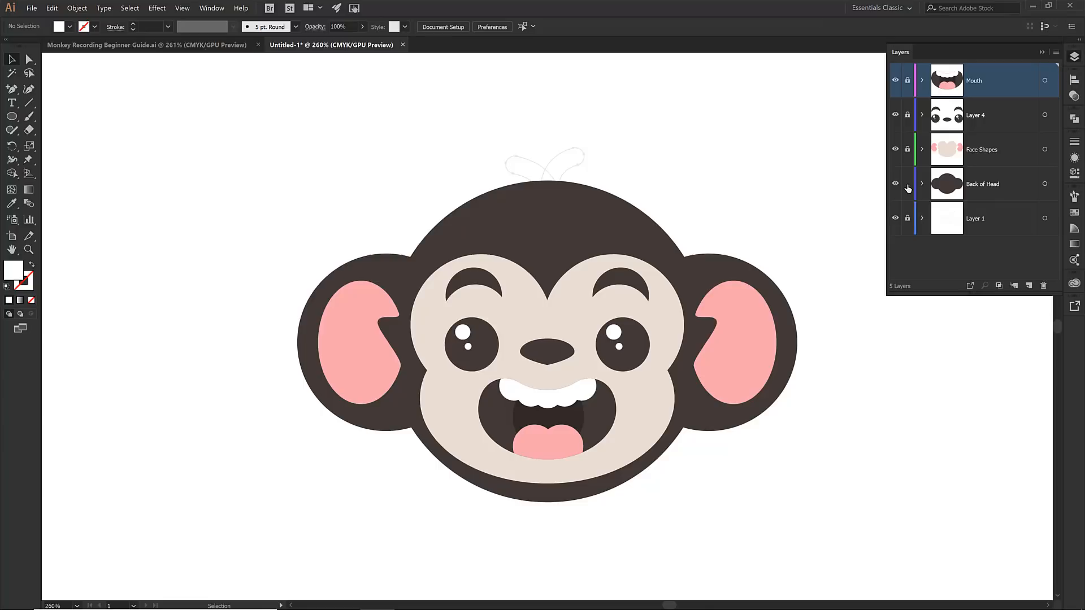
{"action": "left_click", "coordinate": [973, 181]}
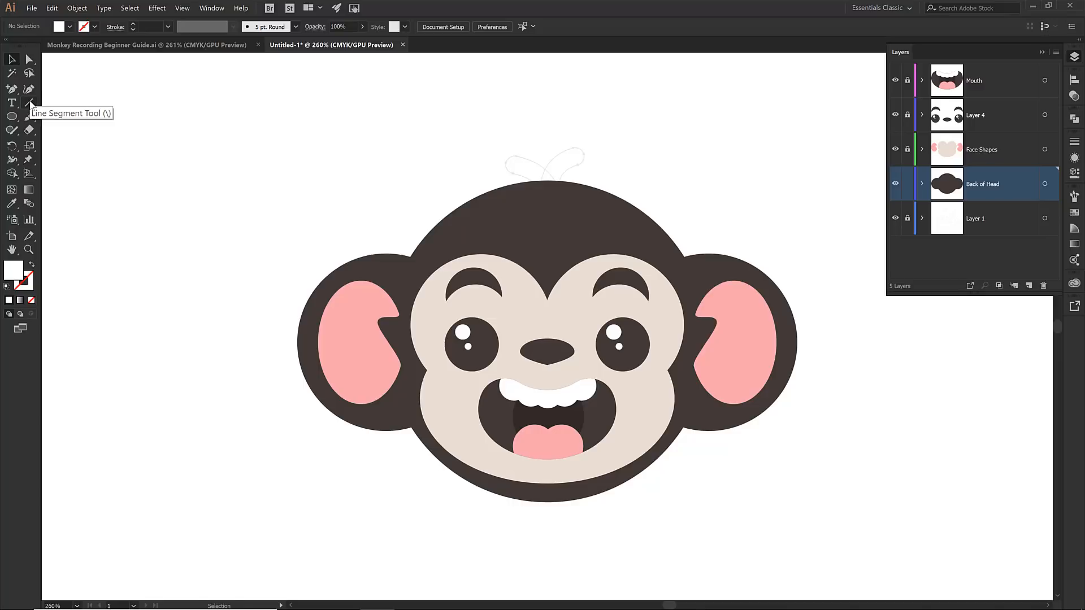
{"action": "left_click", "coordinate": [30, 105]}
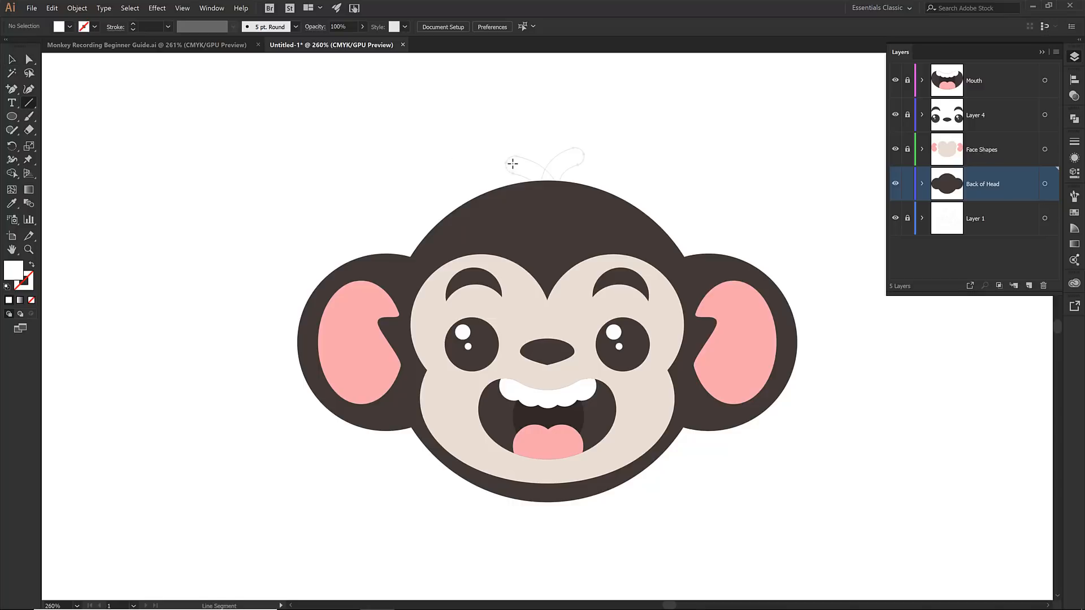
{"action": "mouse_move", "coordinate": [513, 164]}
{"action": "left_mouse_down"}
{"action": "mouse_move", "coordinate": [552, 188]}
{"action": "mouse_move", "coordinate": [547, 181]}
{"action": "left_mouse_up"}
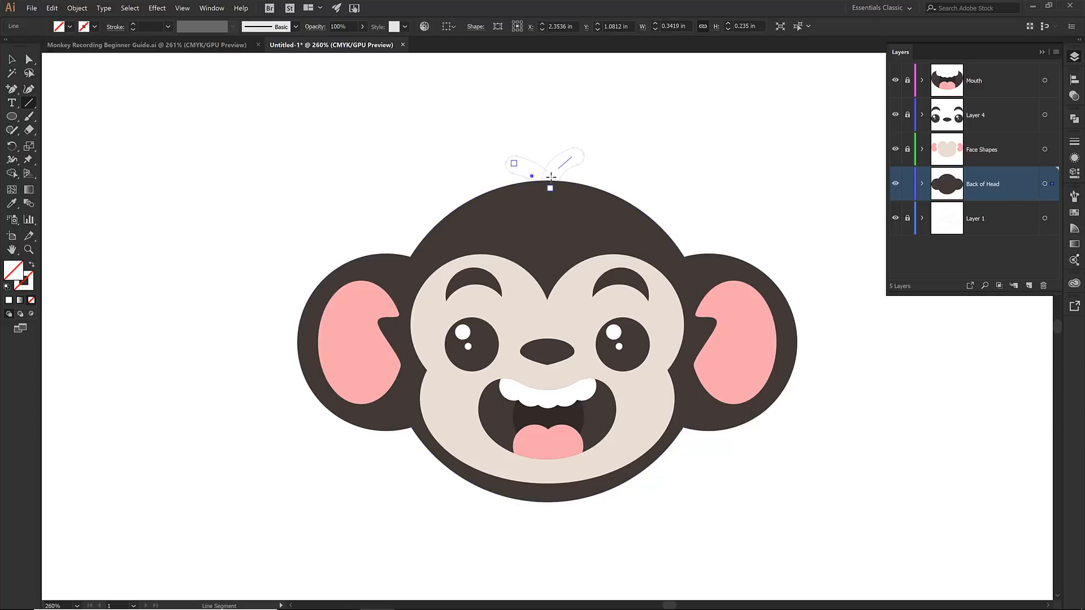
Select both hair lines and apply the dark brown head colour as their stroke
{"action": "key", "text": "z"}
{"action": "mouse_move", "coordinate": [469, 131]}
{"action": "left_mouse_down"}
{"action": "mouse_move", "coordinate": [553, 167]}
{"action": "mouse_move", "coordinate": [618, 216]}
{"action": "left_mouse_up"}
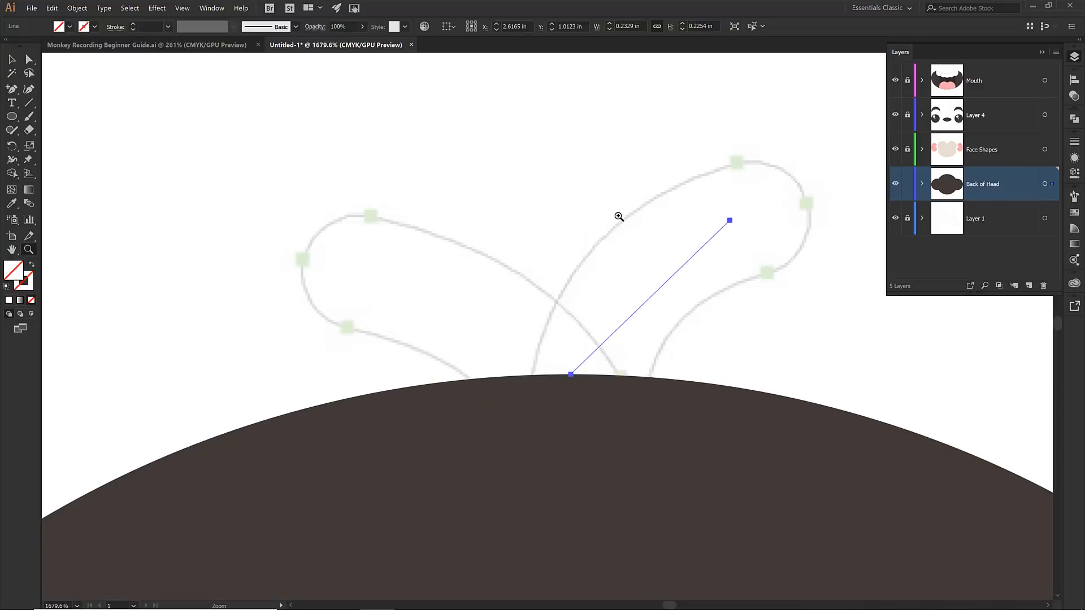
{"action": "key", "text": "v"}
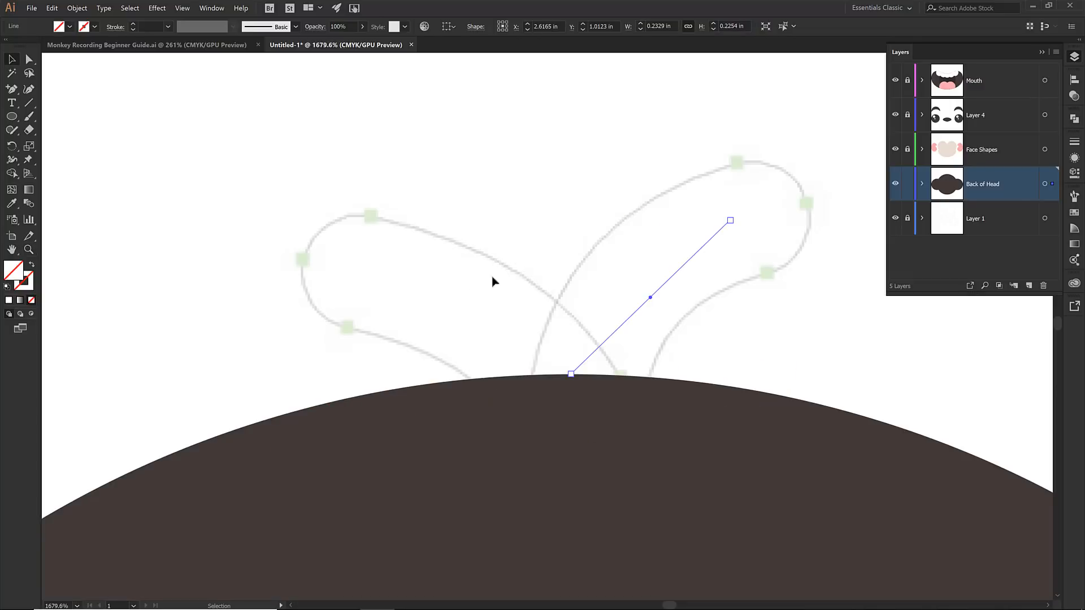
{"action": "left_click", "coordinate": [419, 306], "text": "shift"}
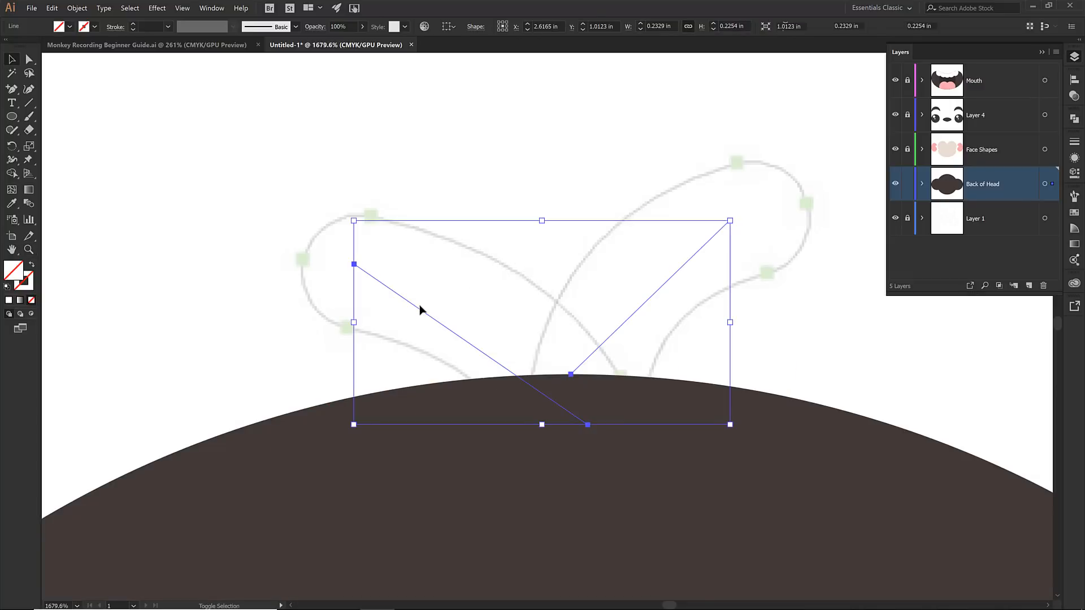
{"action": "left_click", "coordinate": [93, 26]}
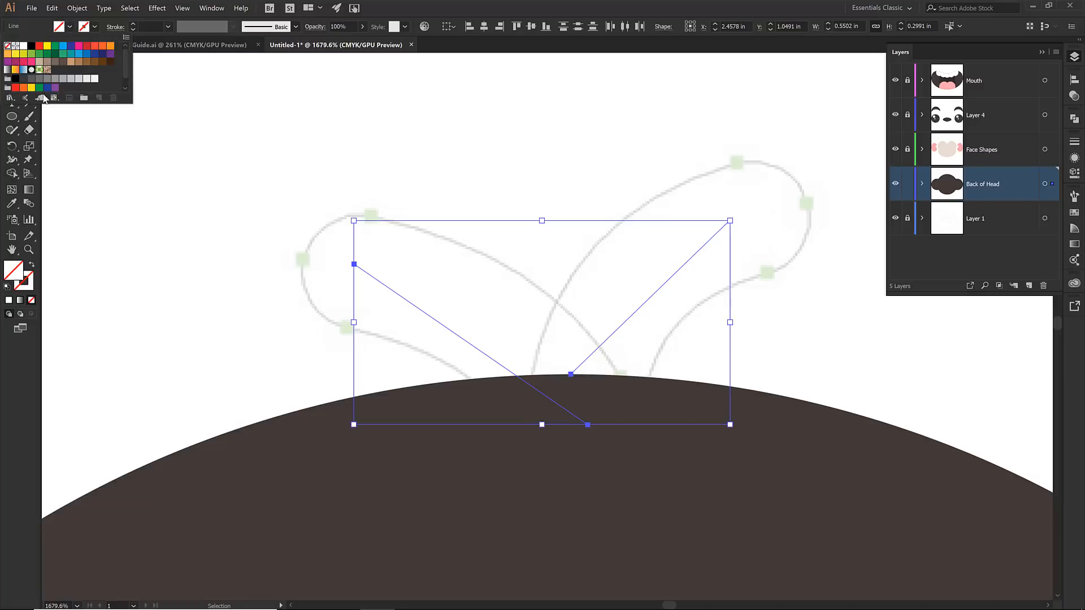
{"action": "left_click", "coordinate": [24, 86]}
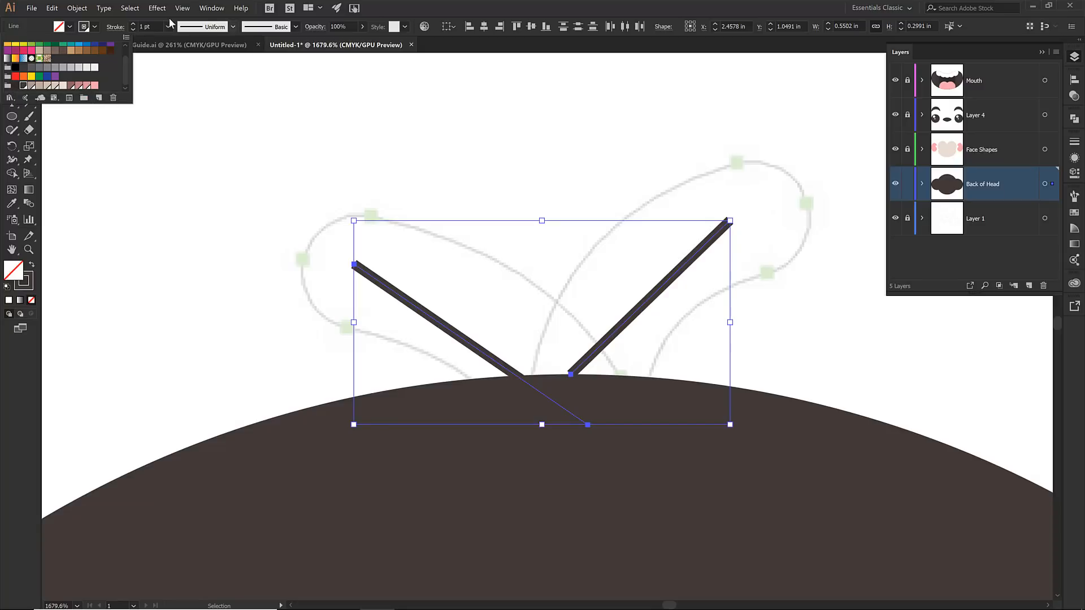
Set the stroke weight of both hair lines to 15 pt and give them round caps
{"action": "left_click", "coordinate": [1073, 146]}
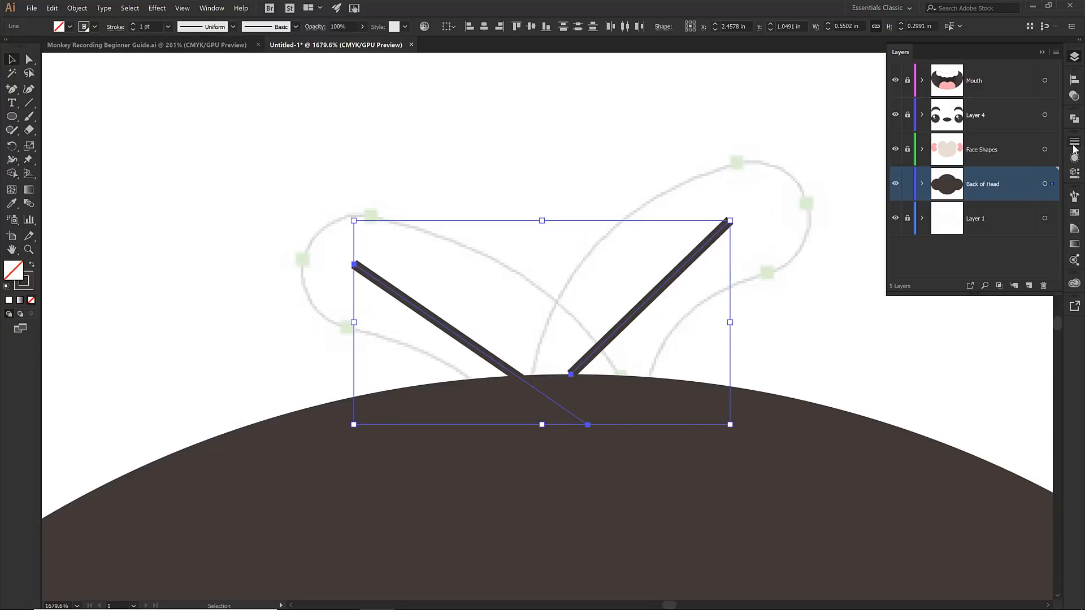
{"action": "left_click", "coordinate": [1074, 146]}
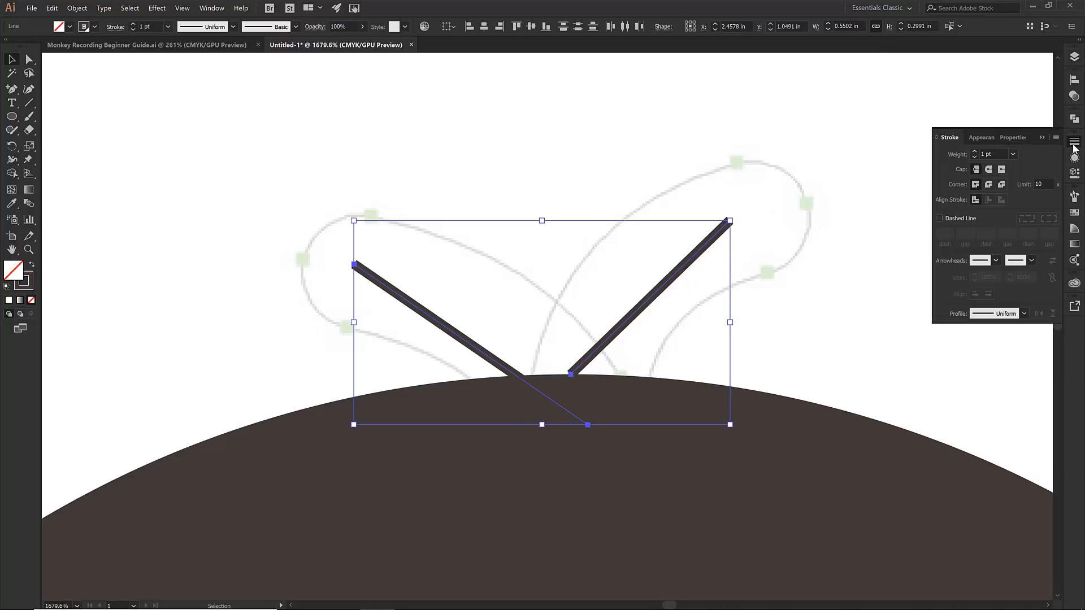
{"action": "left_click", "coordinate": [973, 152]}
{"action": "left_click", "coordinate": [973, 153]}
{"action": "left_click", "coordinate": [973, 153]}
{"action": "left_click", "coordinate": [973, 152]}
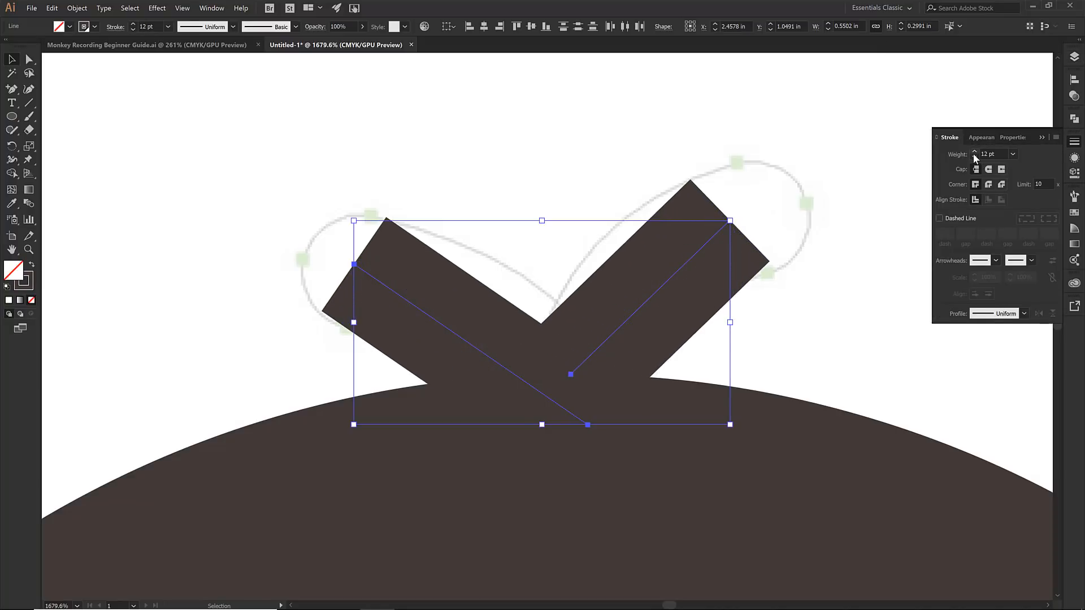
{"action": "left_click", "coordinate": [973, 152]}
{"action": "left_click", "coordinate": [973, 152]}
{"action": "left_click", "coordinate": [973, 153]}
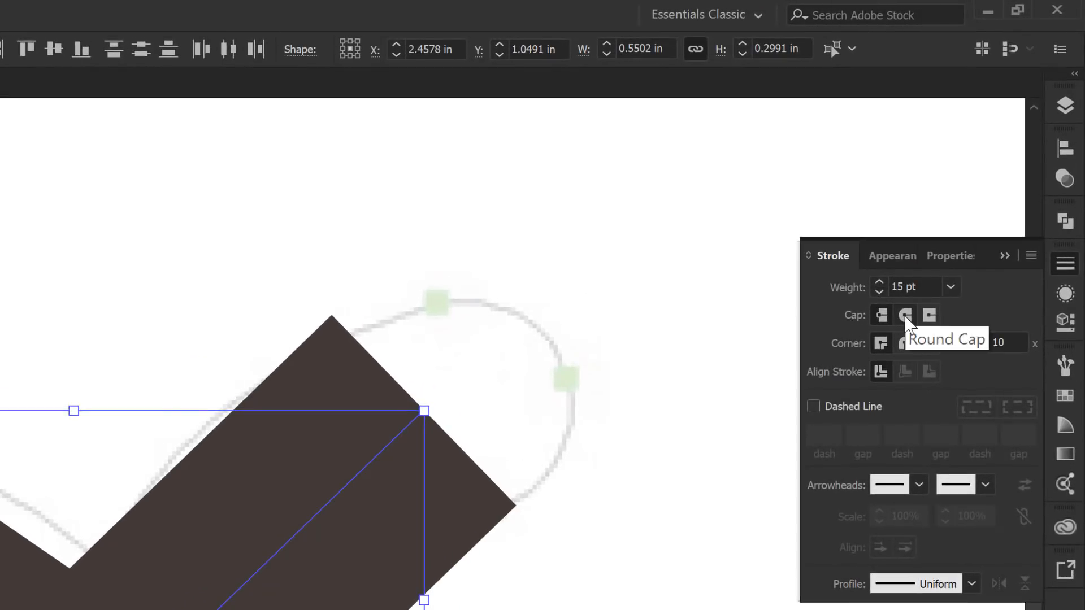
{"action": "left_click", "coordinate": [905, 316]}
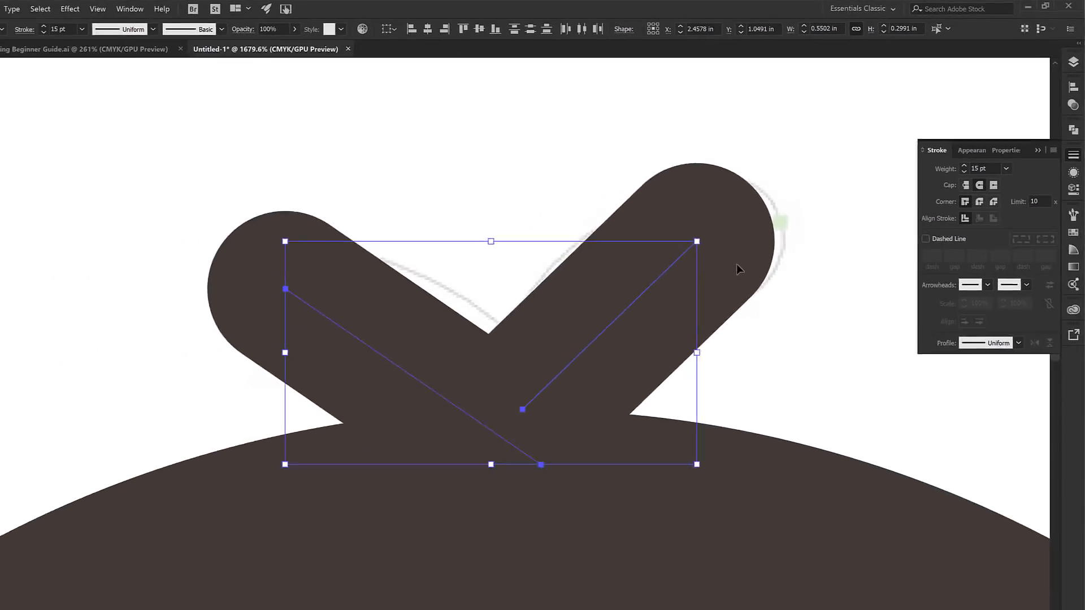
Bend both hair lines into curves with the Convert Anchor Point tool, following the sketched tufts
{"action": "key", "text": "shift+c"}
{"action": "left_click_drag", "start_coordinate": [479, 344], "coordinate": [489, 328]}
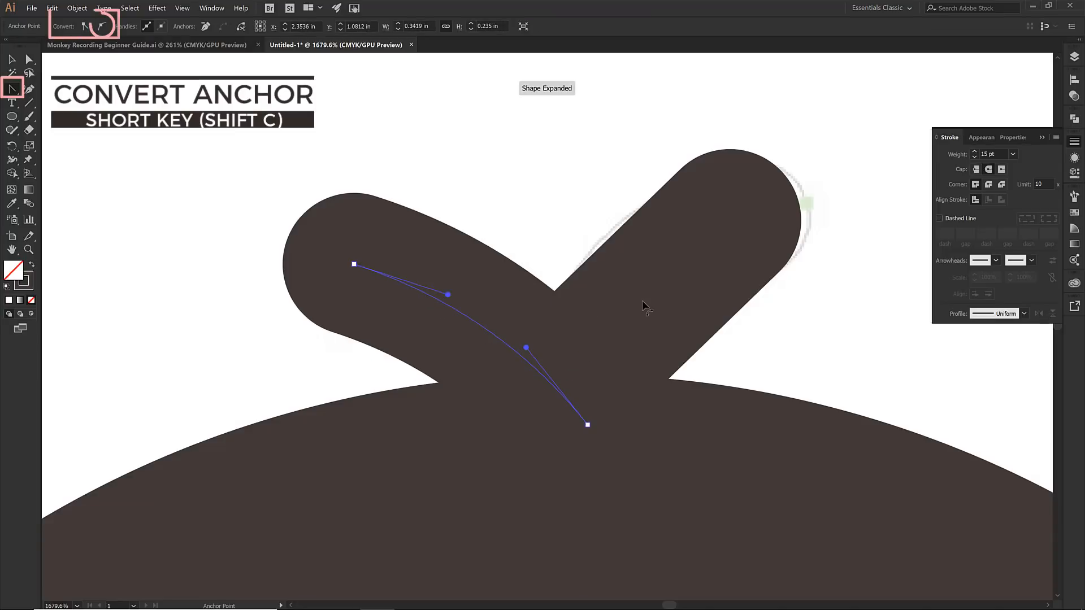
{"action": "left_click_drag", "start_coordinate": [650, 303], "coordinate": [639, 290]}
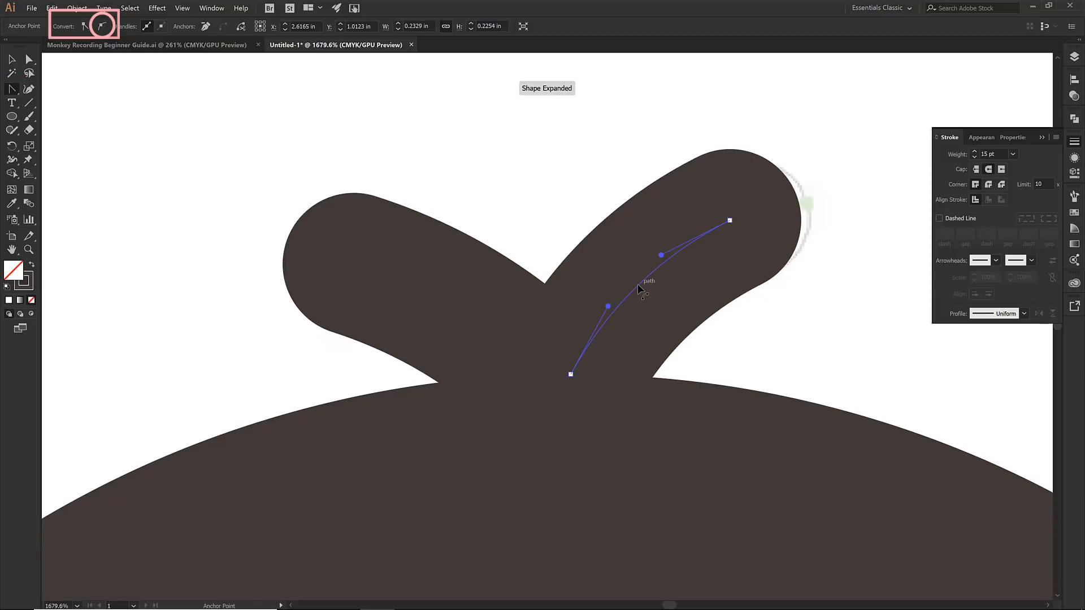
Select both curved hair strokes and expand them into filled shapes
{"action": "key", "text": "v"}
{"action": "left_click", "coordinate": [413, 287], "text": "shift"}
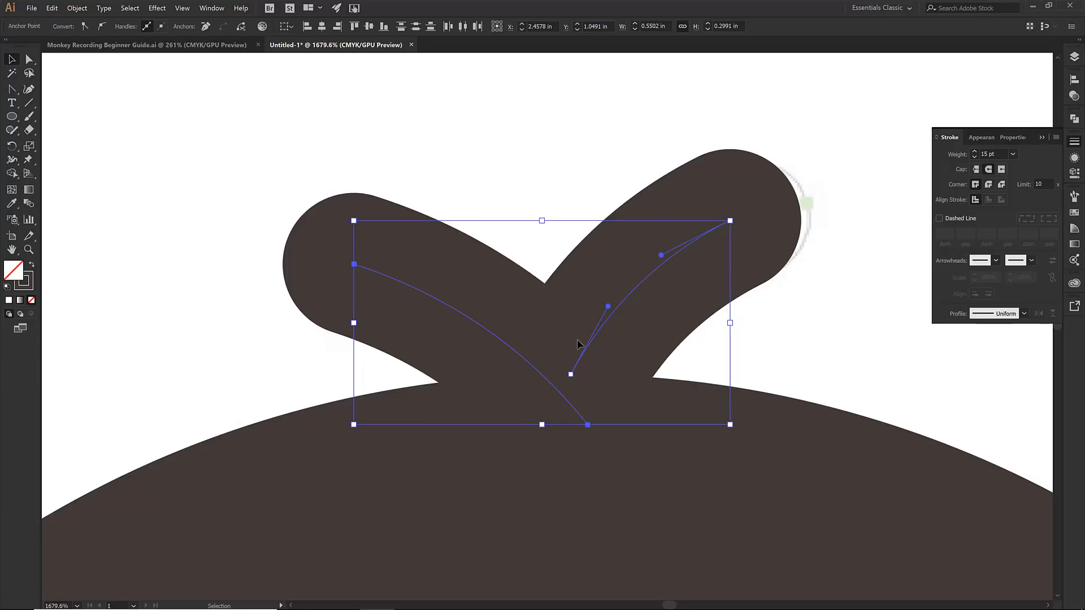
{"action": "left_click", "coordinate": [83, 12]}
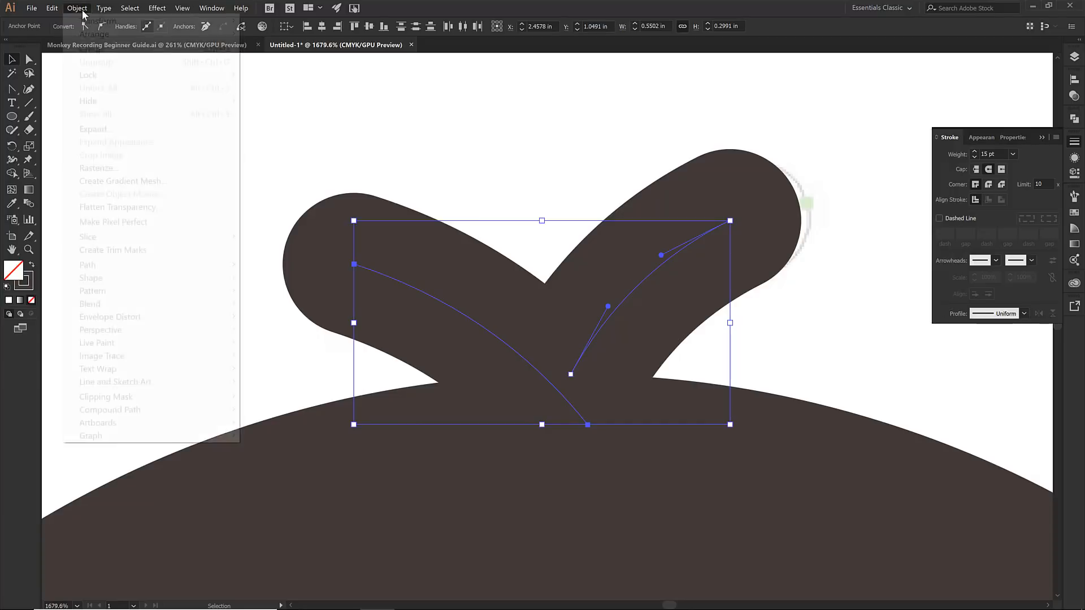
{"action": "left_click", "coordinate": [95, 130]}
{"action": "left_click", "coordinate": [210, 264]}
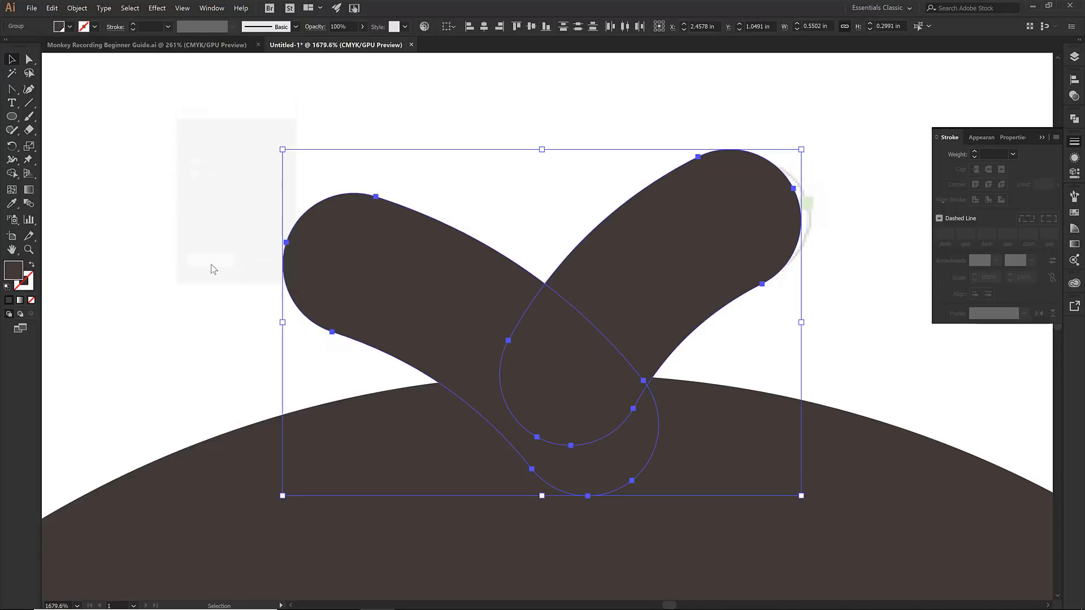
Unite the two expanded hair shapes with the main head shape
{"action": "key", "text": "ctrl+a"}
{"action": "left_click", "coordinate": [1074, 119]}
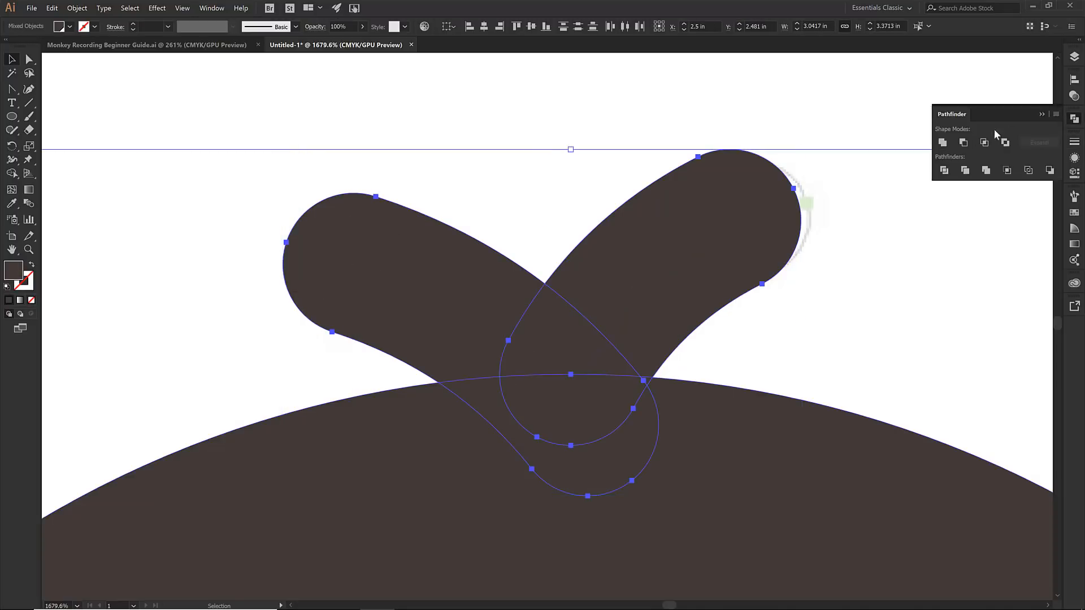
{"action": "left_click", "coordinate": [942, 142]}
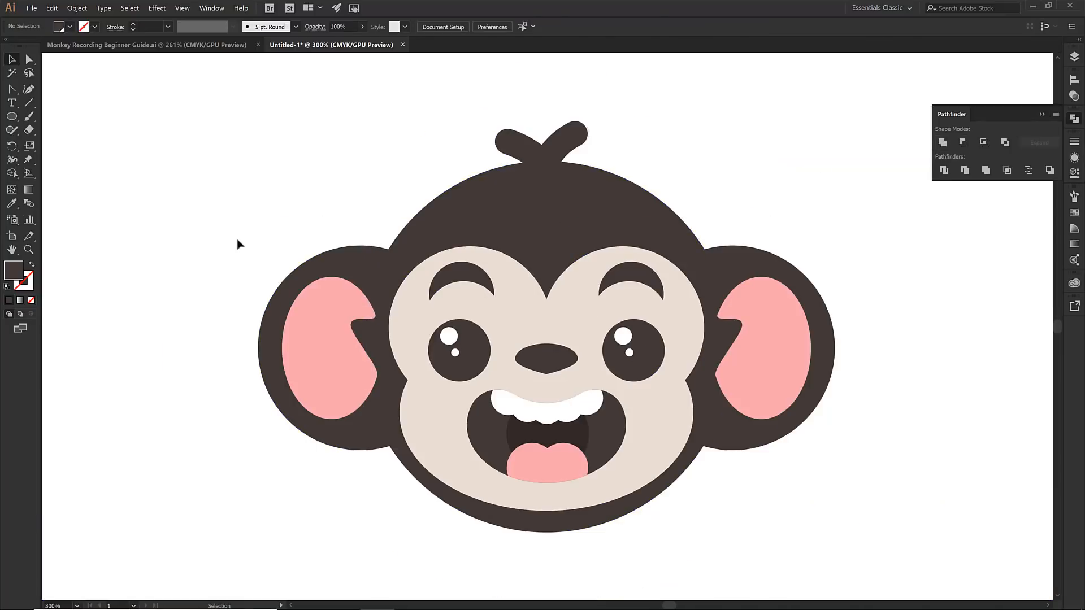
Select everything on the Back of Head layer and unite the ears and head into one shape
{"action": "left_click", "coordinate": [1075, 57]}
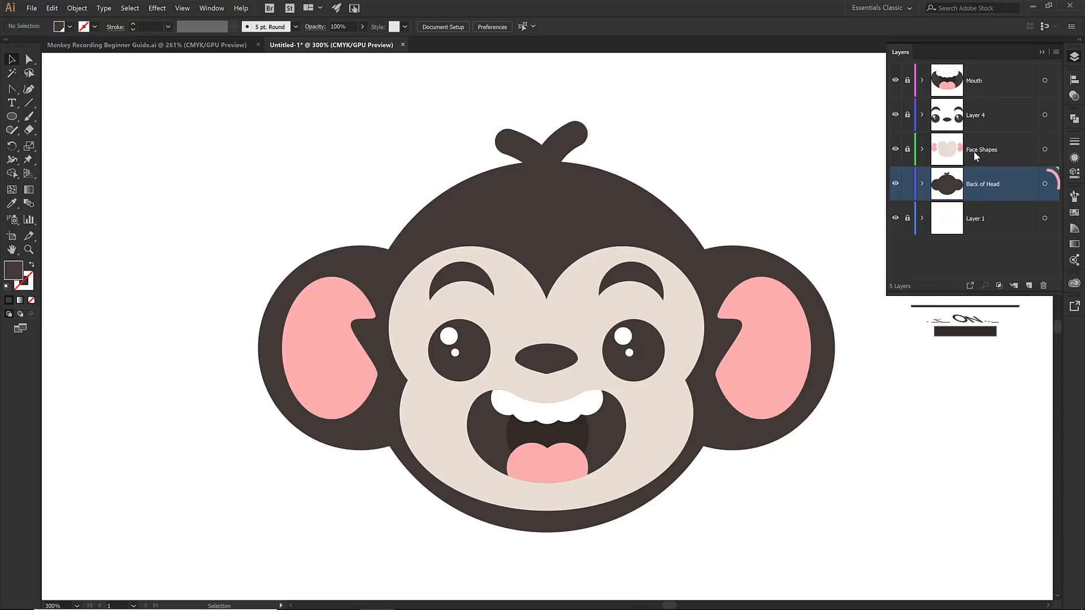
{"action": "left_click", "coordinate": [1045, 184]}
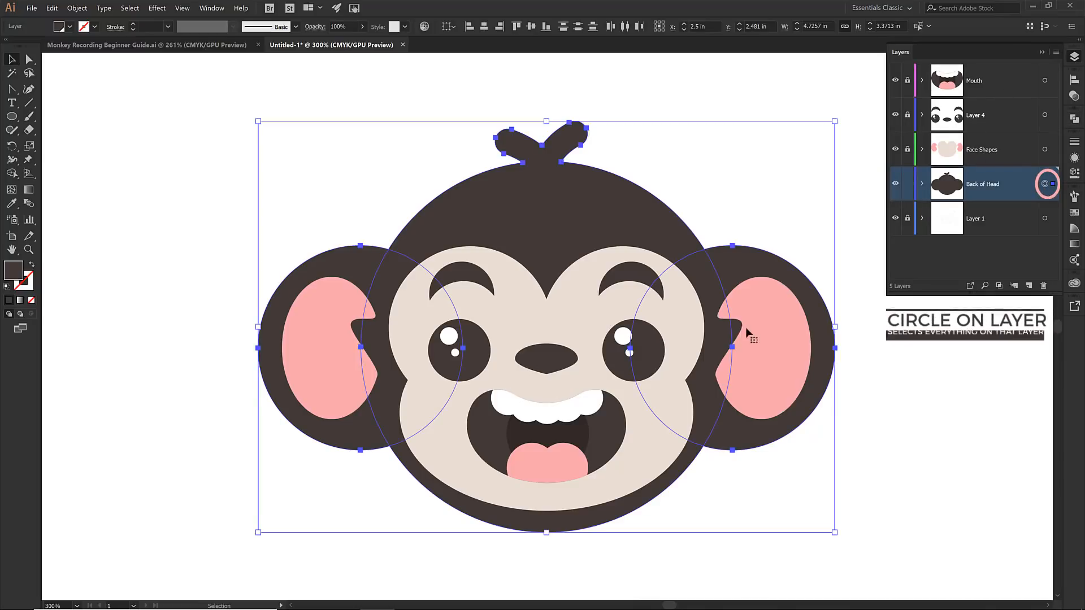
{"action": "left_click", "coordinate": [1074, 79]}
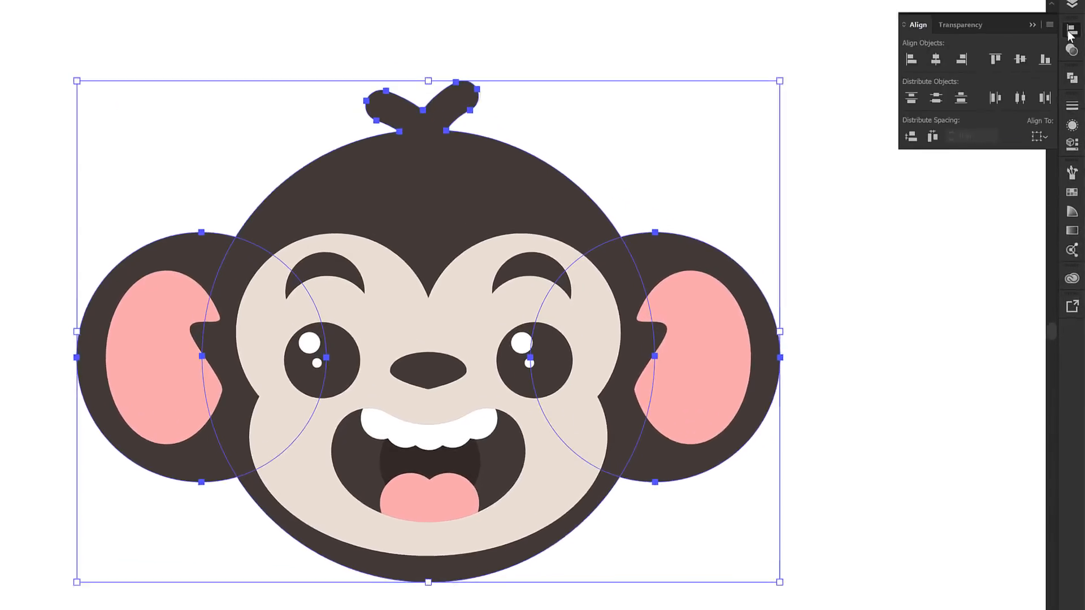
{"action": "left_click", "coordinate": [1072, 78]}
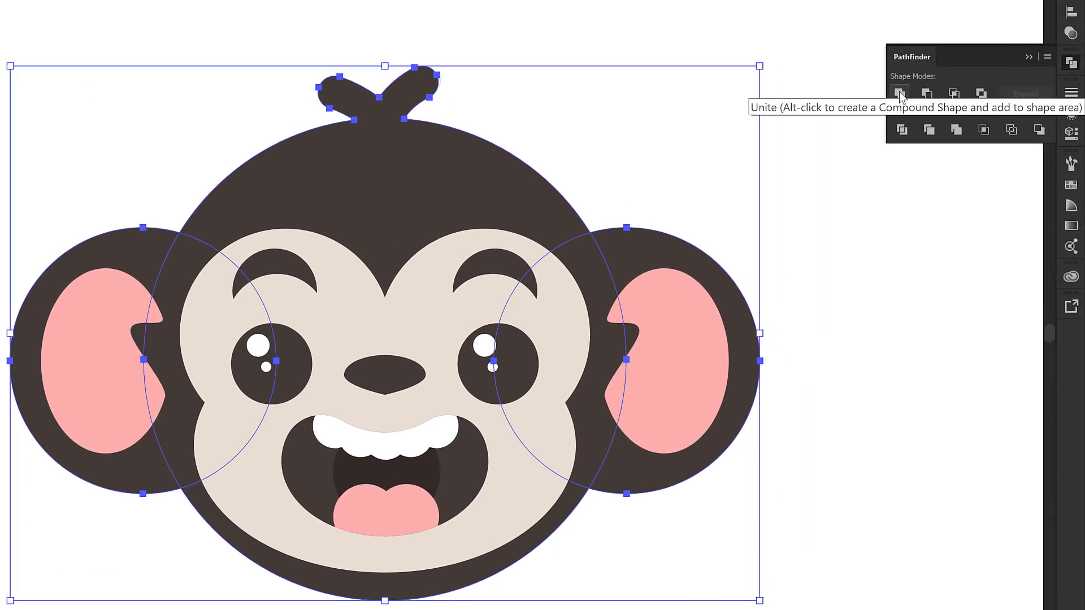
{"action": "left_click", "coordinate": [899, 92]}
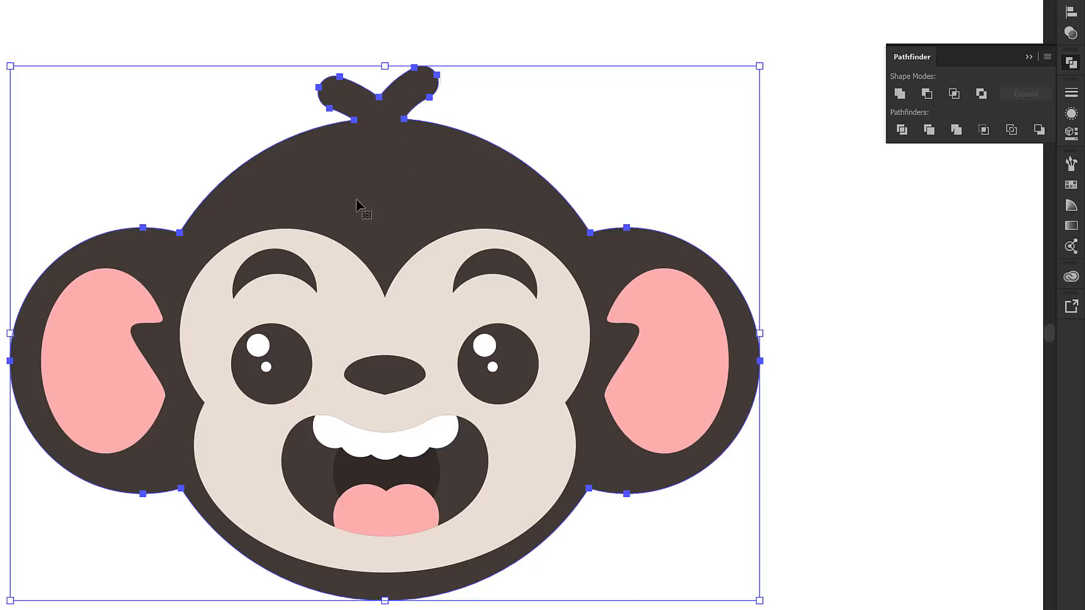
Add a 3 pt stroke around the united head shape
{"action": "left_click", "coordinate": [1071, 92]}
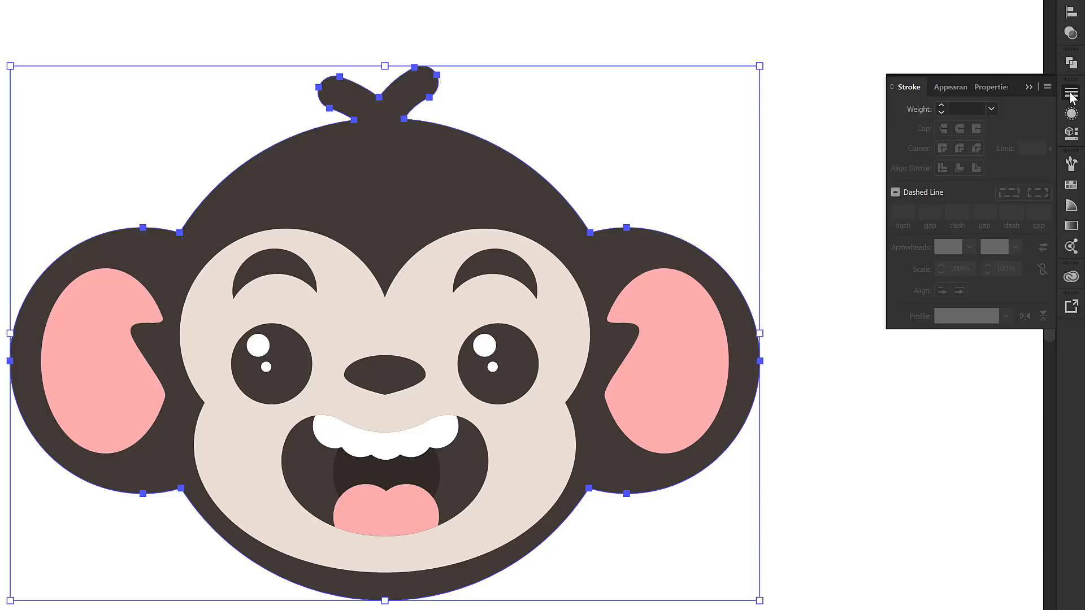
{"action": "left_click", "coordinate": [941, 106]}
{"action": "left_click", "coordinate": [940, 106]}
{"action": "left_click", "coordinate": [940, 106]}
{"action": "left_click", "coordinate": [941, 106]}
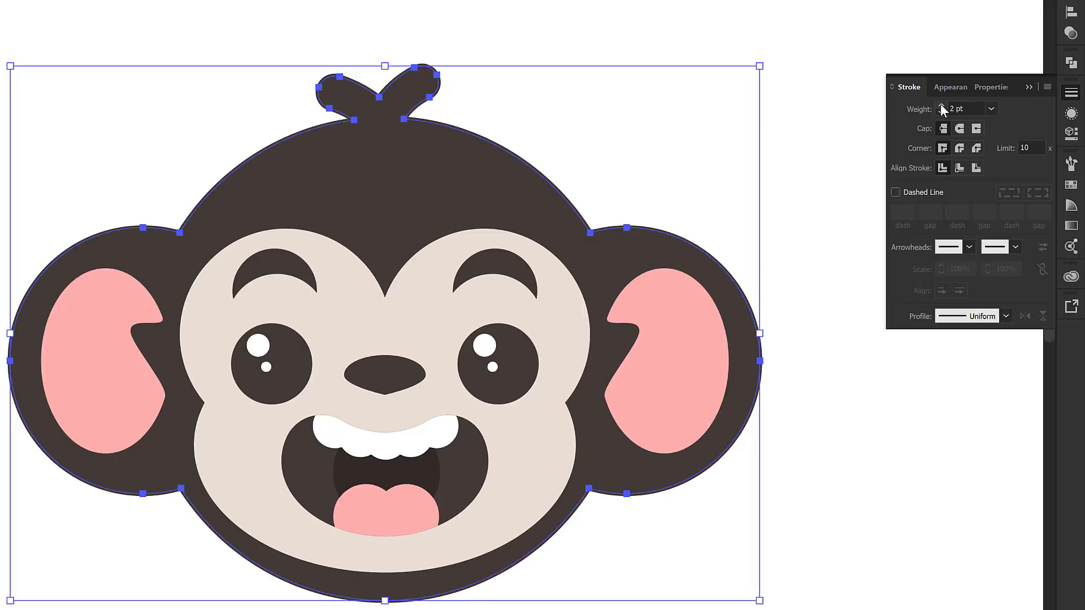
{"action": "left_click", "coordinate": [941, 106]}
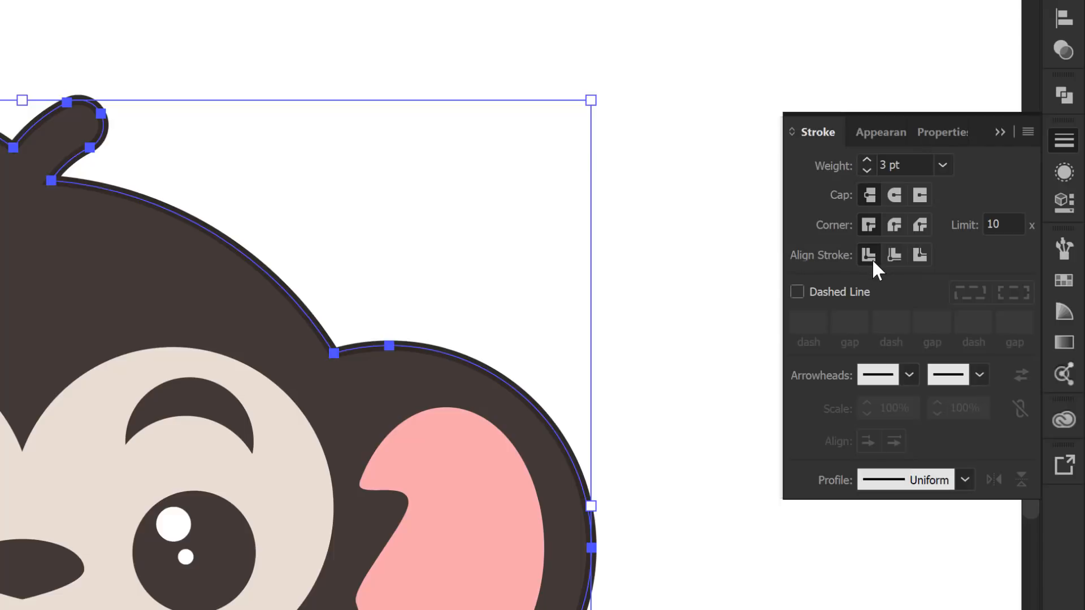
Align the head shape's stroke to the inside, with miter join corners
{"action": "key", "text": "z"}
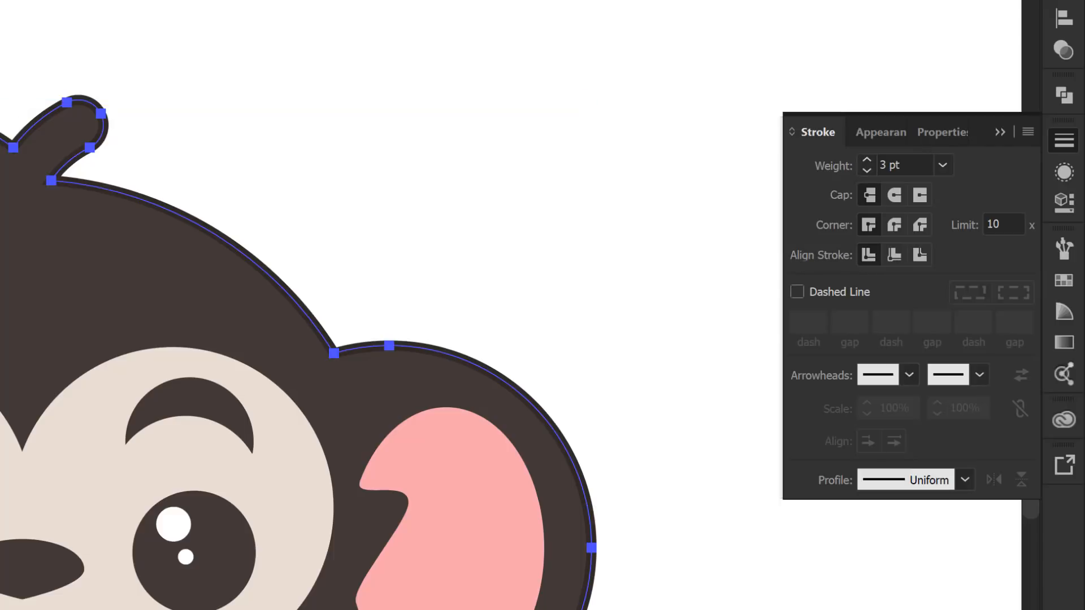
{"action": "left_click_drag", "start_coordinate": [15, 67], "coordinate": [249, 260]}
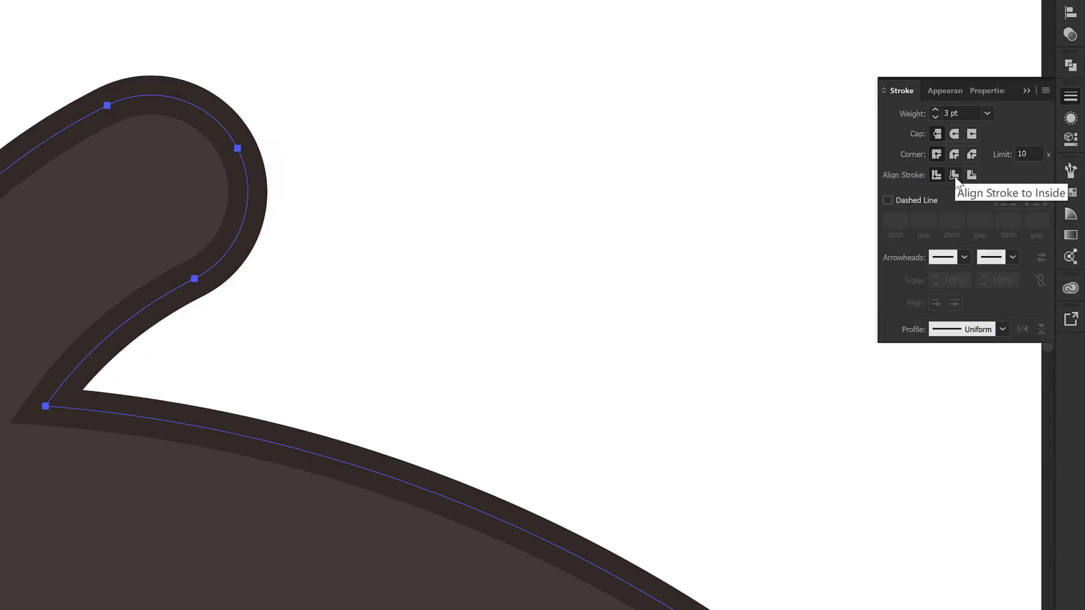
{"action": "left_click", "coordinate": [955, 176]}
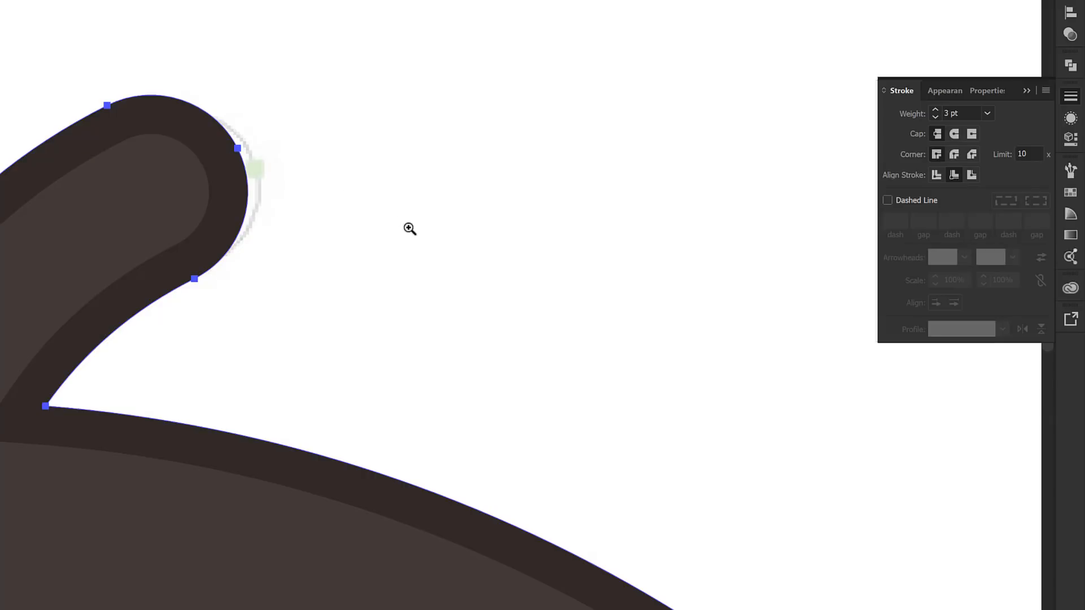
{"action": "left_click", "coordinate": [954, 154]}
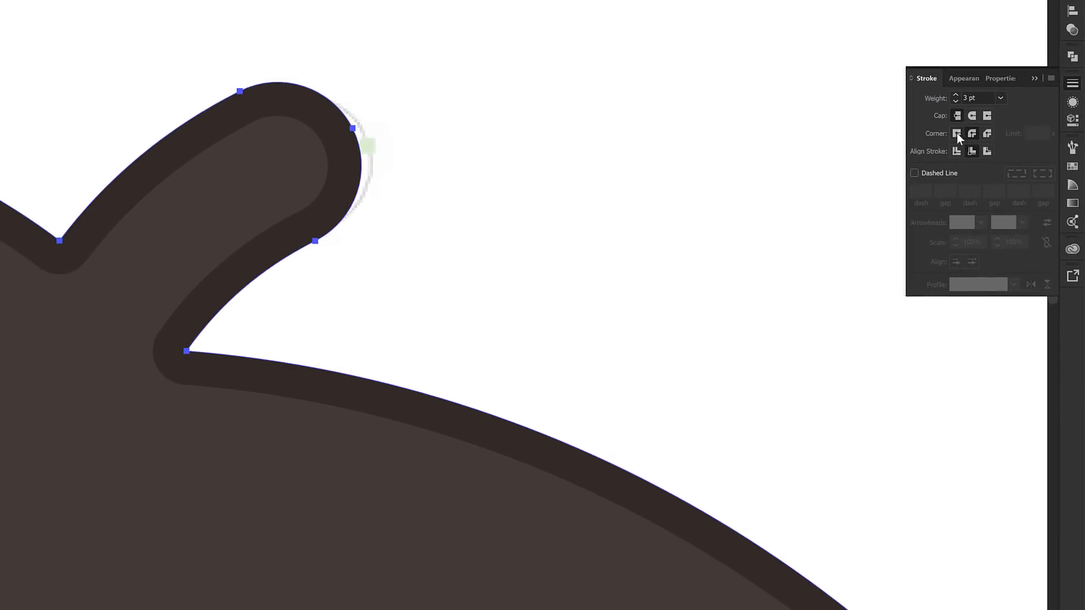
{"action": "left_click", "coordinate": [956, 134]}
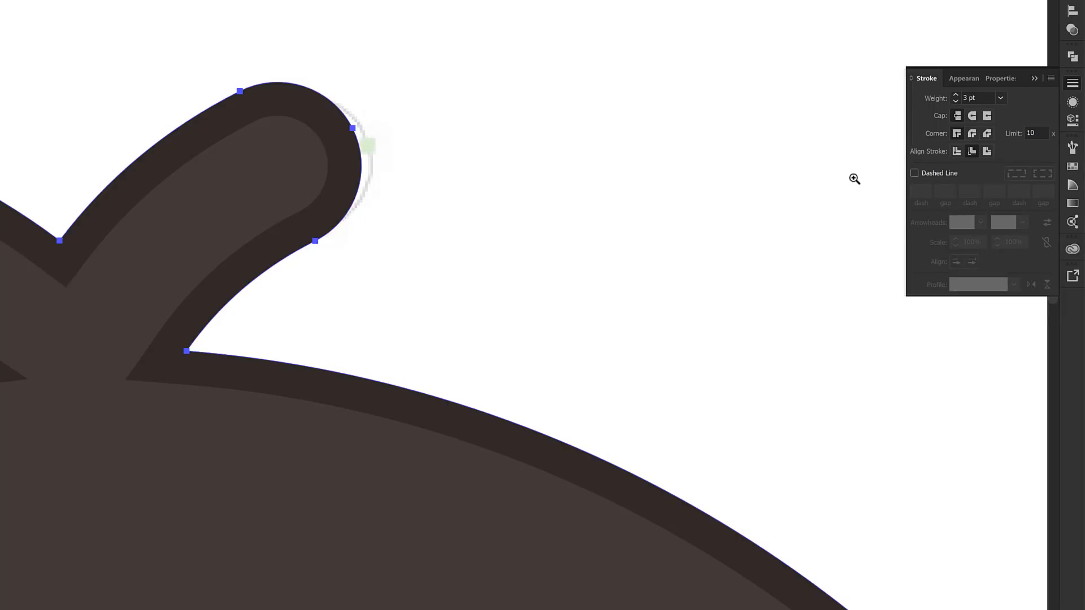
{"action": "key", "text": "v"}
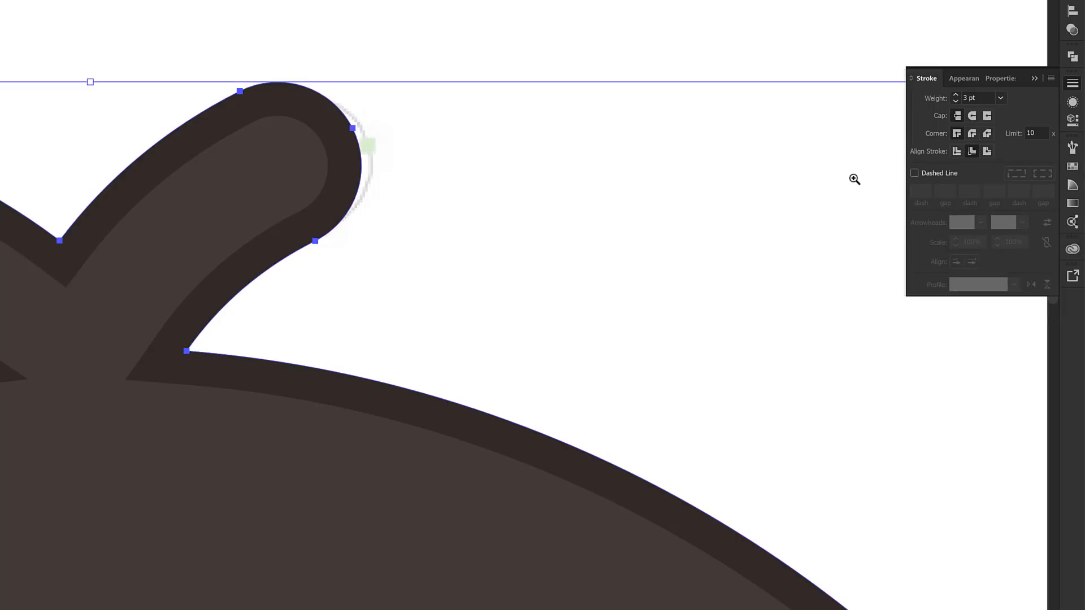
{"action": "key", "text": "ctrl+0"}
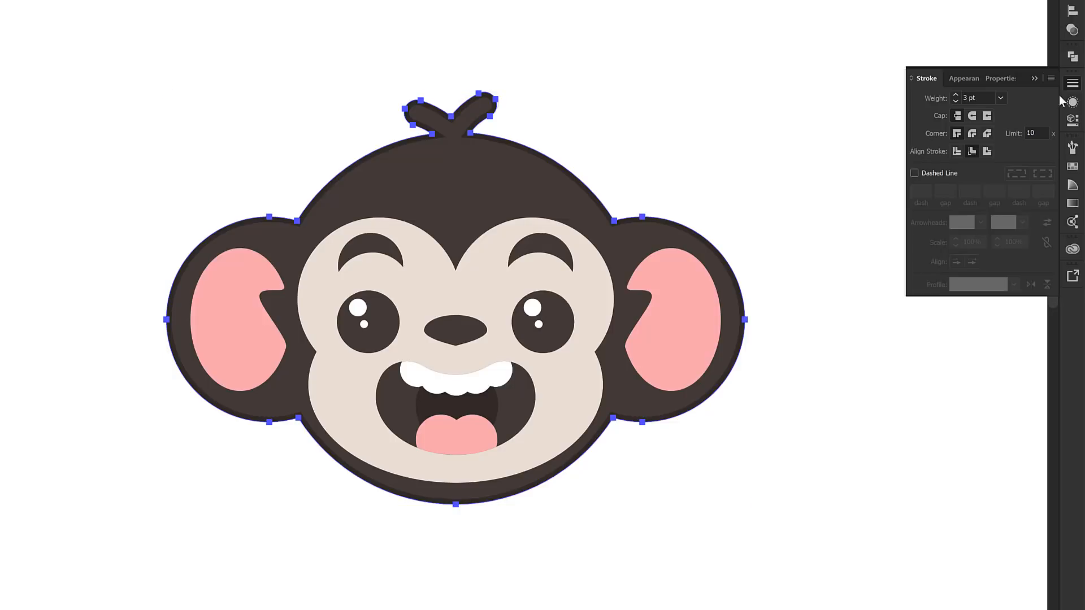
Add a second stroke to the united head shape and colour it with the light beige swatch C=8 M=11 Y=14 K=0
{"action": "left_click", "coordinate": [959, 77]}
{"action": "left_click", "coordinate": [516, 180]}
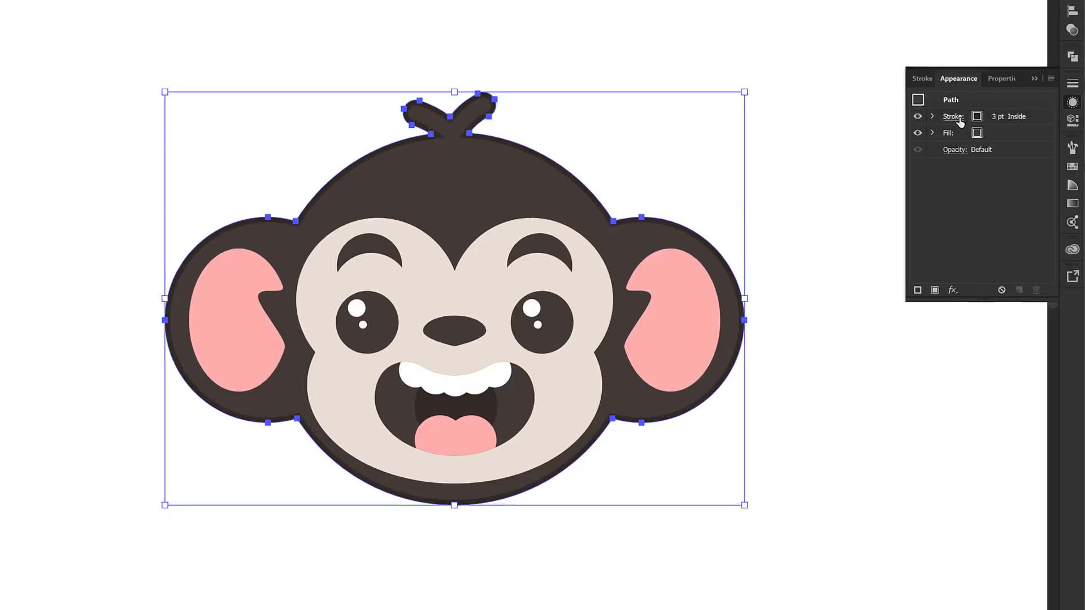
{"action": "left_click", "coordinate": [1050, 78]}
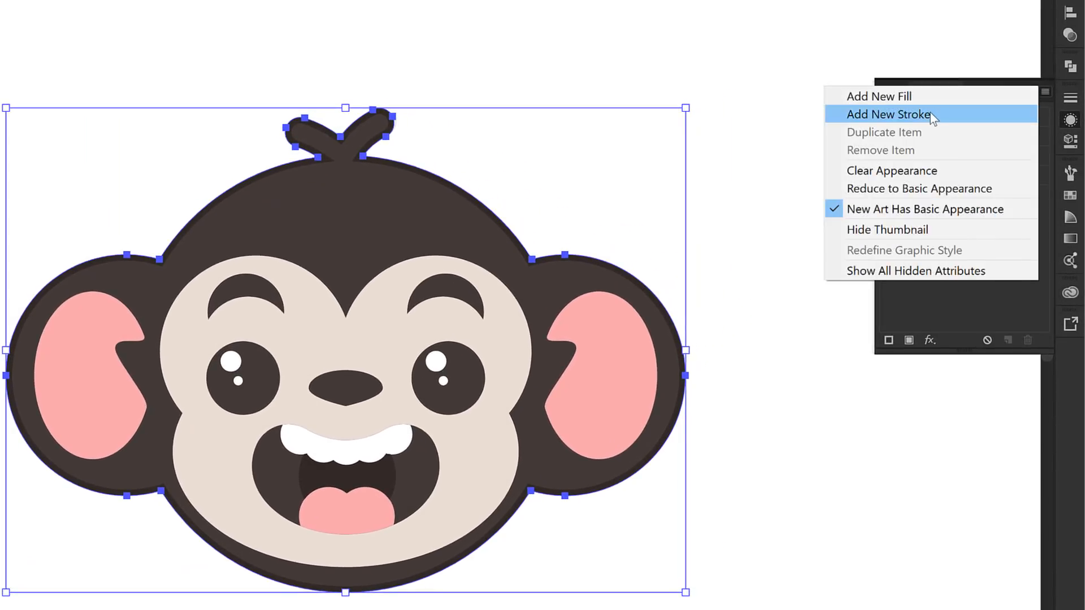
{"action": "left_click", "coordinate": [930, 115]}
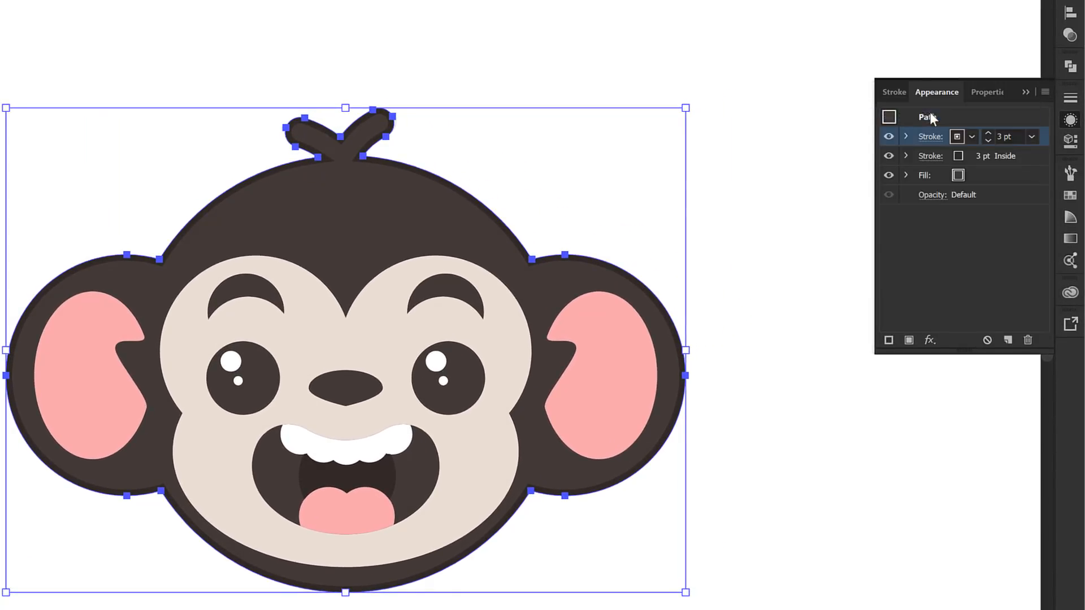
{"action": "left_click", "coordinate": [972, 136]}
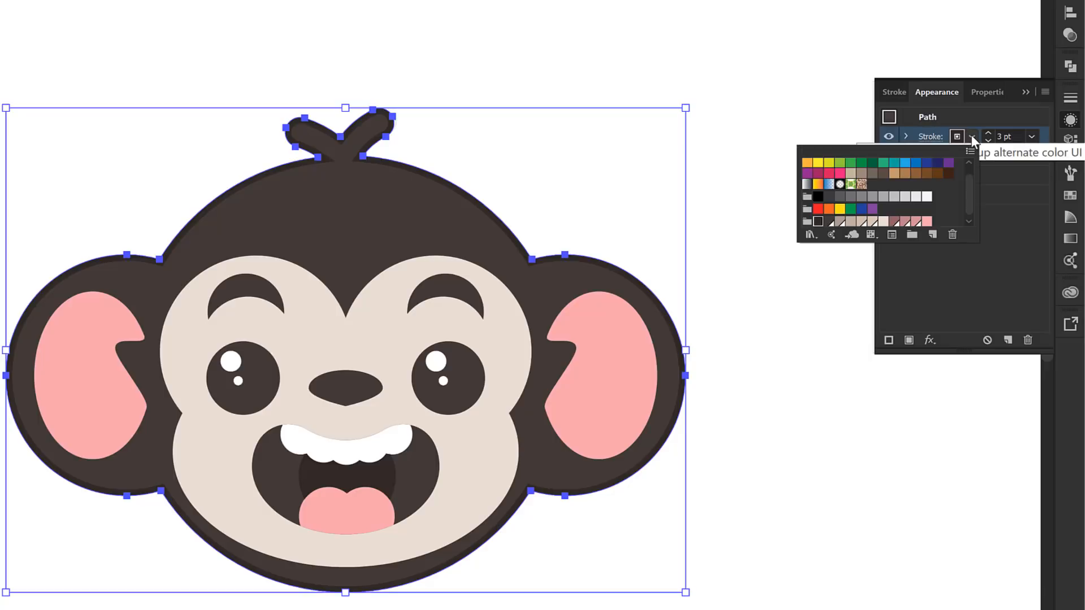
{"action": "left_click", "coordinate": [883, 222]}
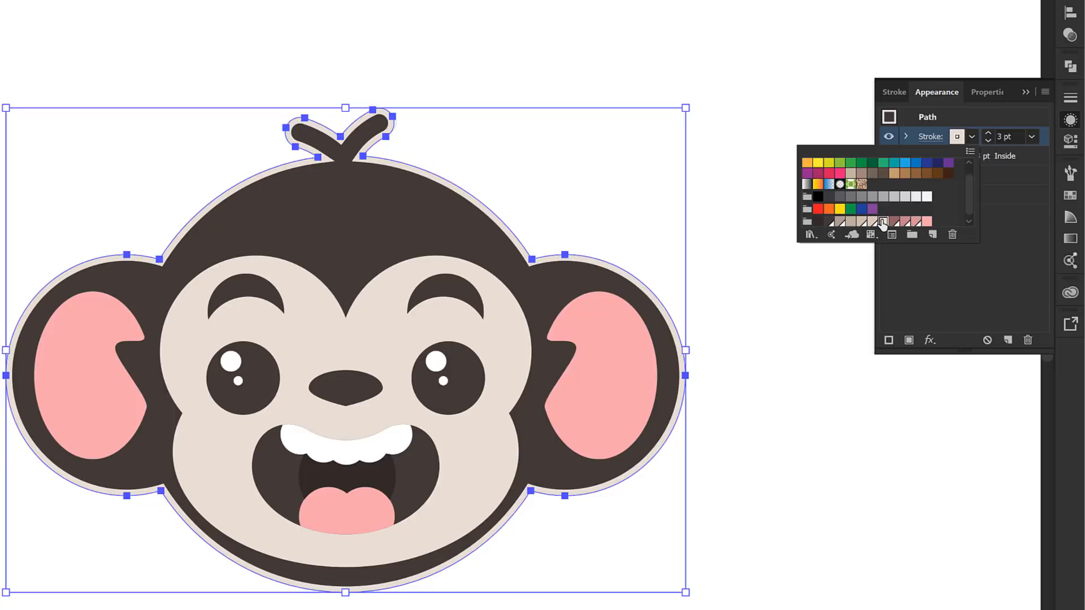
{"action": "left_click", "coordinate": [992, 254]}
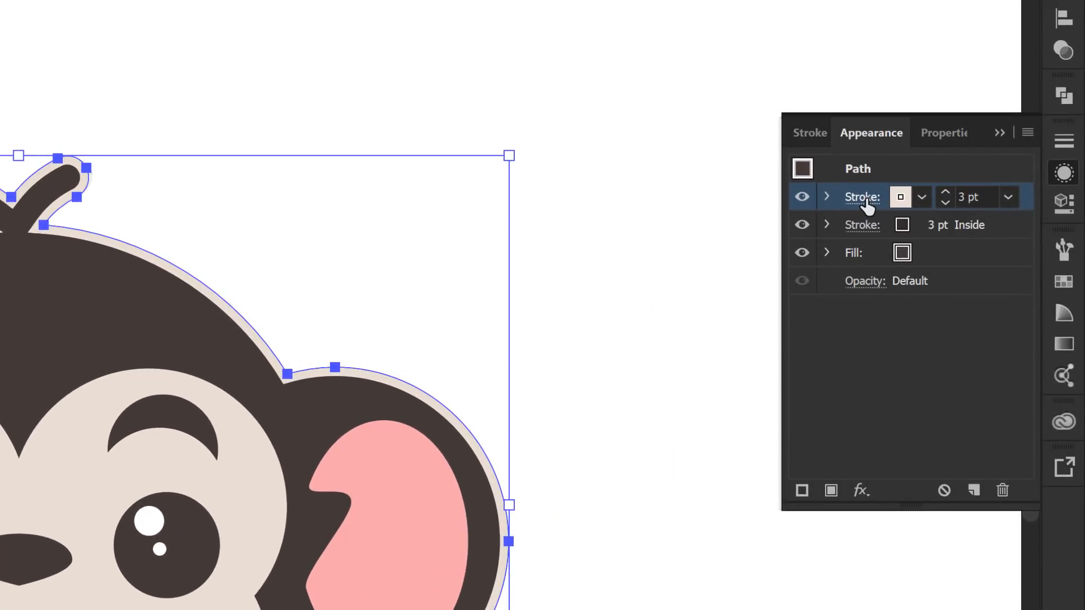
Align the head's beige stroke to the outside and set its weight to 7 pt
{"action": "left_click", "coordinate": [863, 198]}
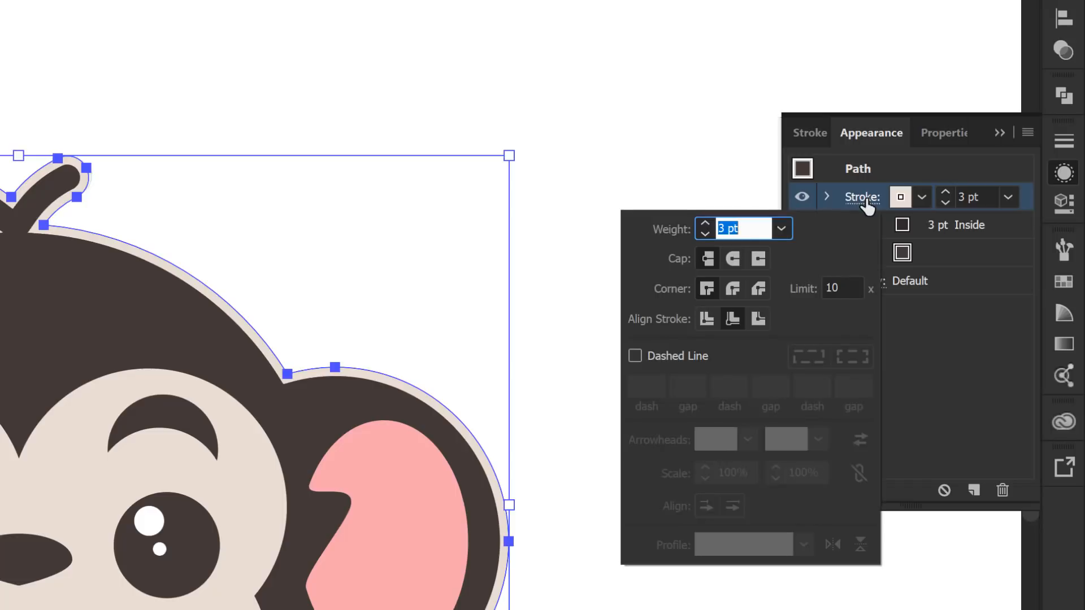
{"action": "left_click", "coordinate": [757, 320]}
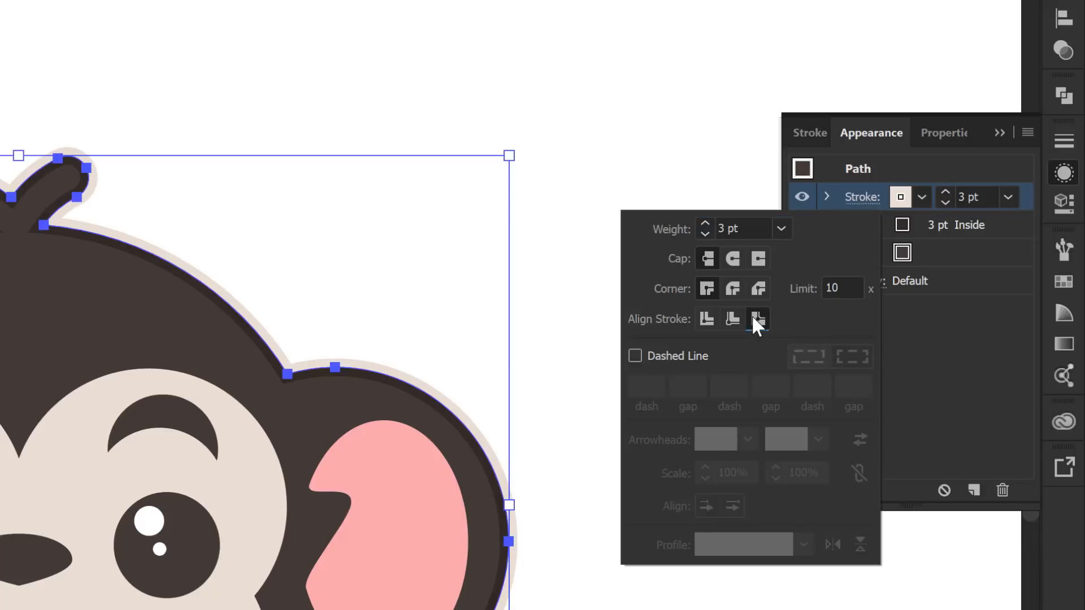
{"action": "left_click", "coordinate": [705, 224]}
{"action": "left_click", "coordinate": [705, 224]}
{"action": "left_click", "coordinate": [704, 223]}
{"action": "left_click", "coordinate": [704, 224]}
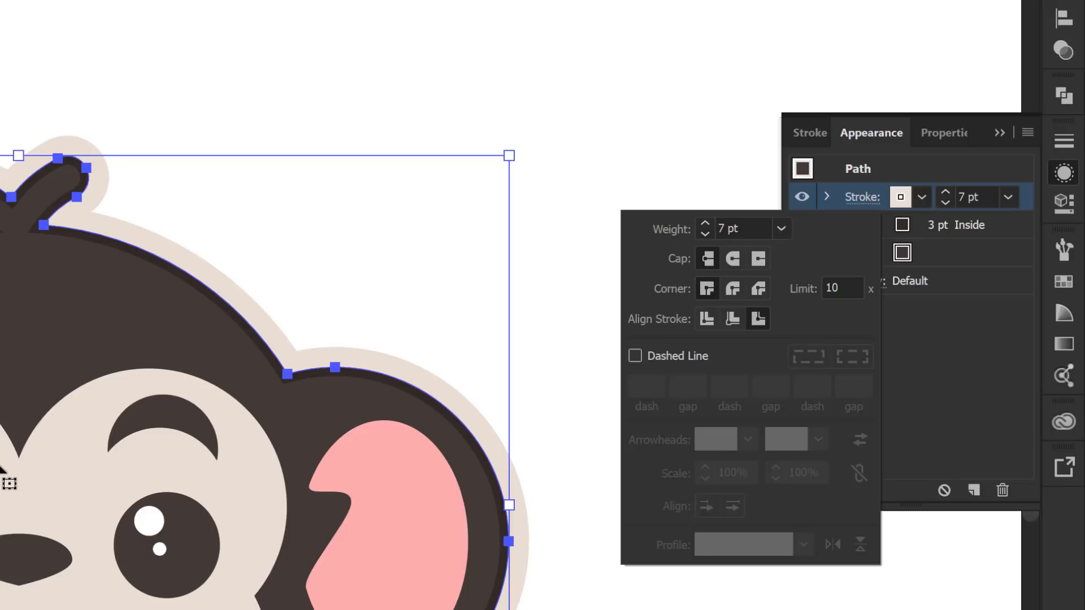
{"action": "left_click", "coordinate": [899, 2]}
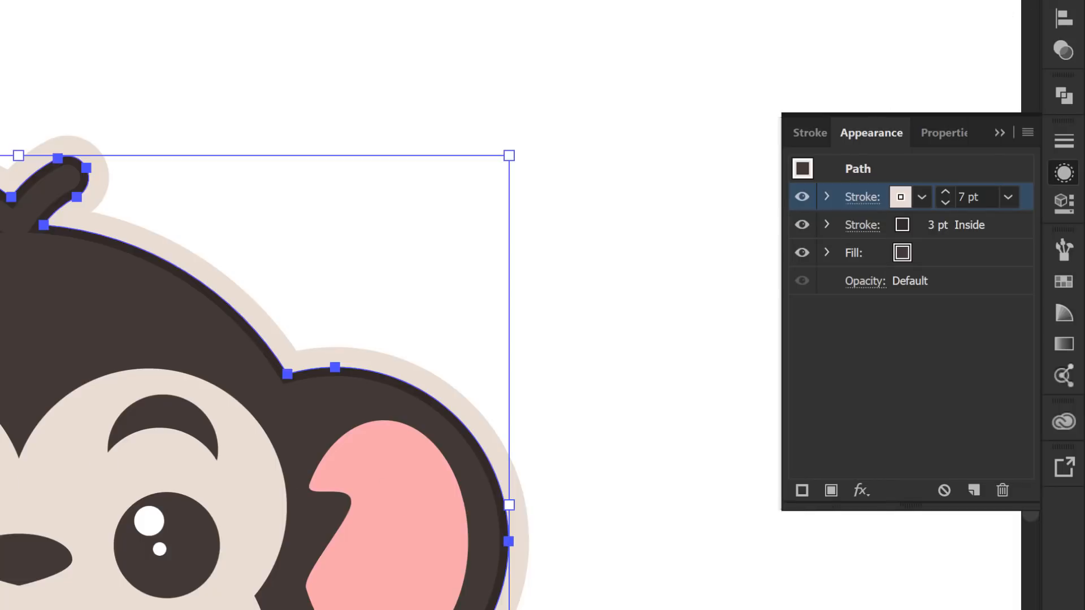
Lock the Back of Head layer and unlock the Face Shapes layer
{"action": "left_click", "coordinate": [1063, 2]}
{"action": "left_click", "coordinate": [732, 228]}
{"action": "left_click", "coordinate": [732, 161]}
Select the three overlapping beige face shapes and unite them into one shape
{"action": "left_click", "coordinate": [253, 488]}
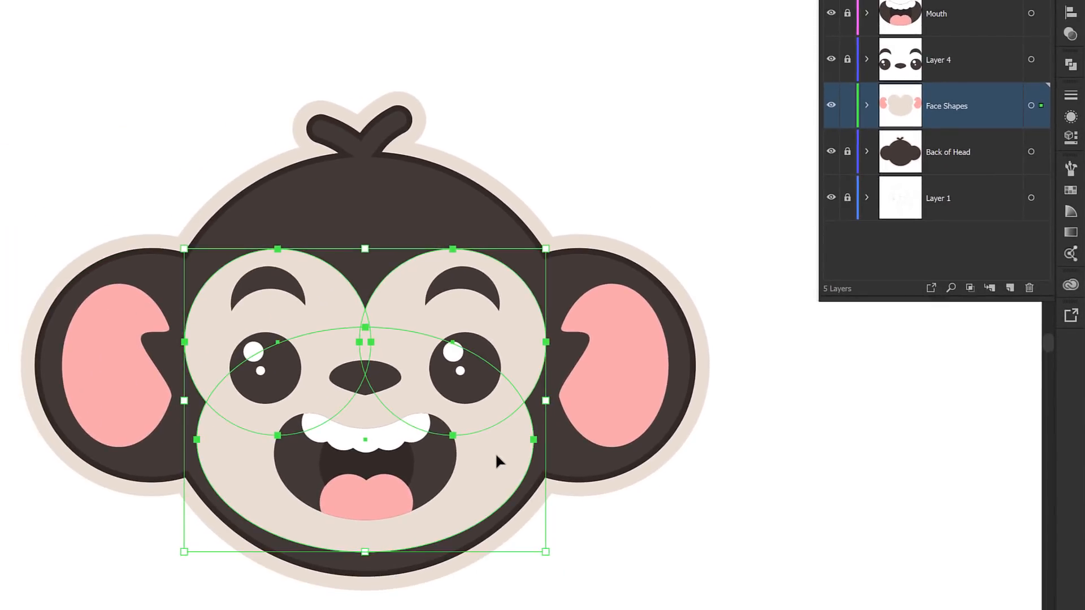
{"action": "left_click", "coordinate": [1071, 12]}
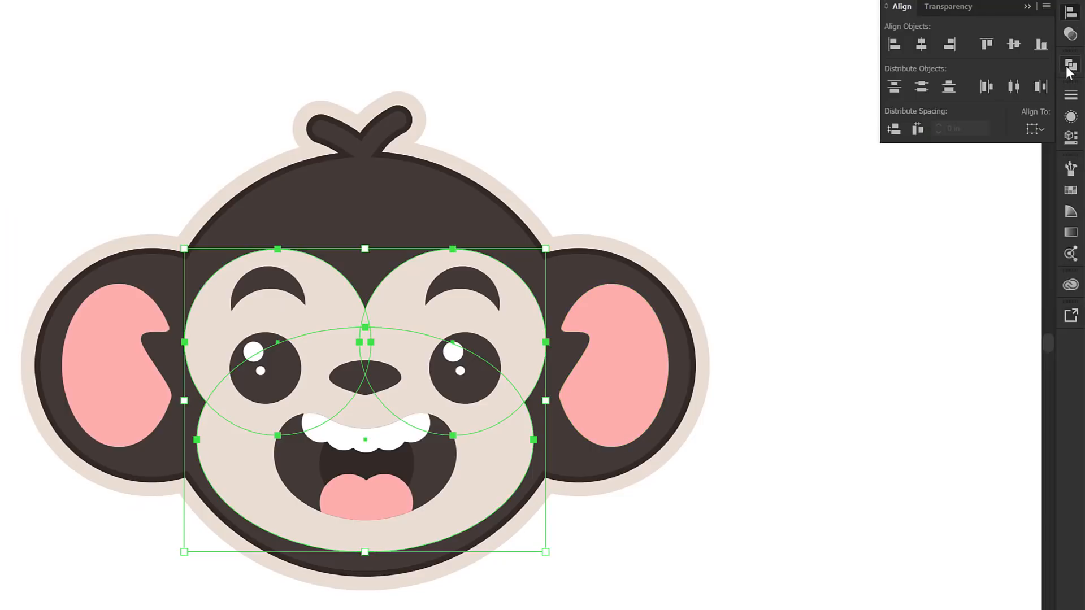
{"action": "left_click", "coordinate": [1071, 64]}
{"action": "left_click", "coordinate": [893, 97]}
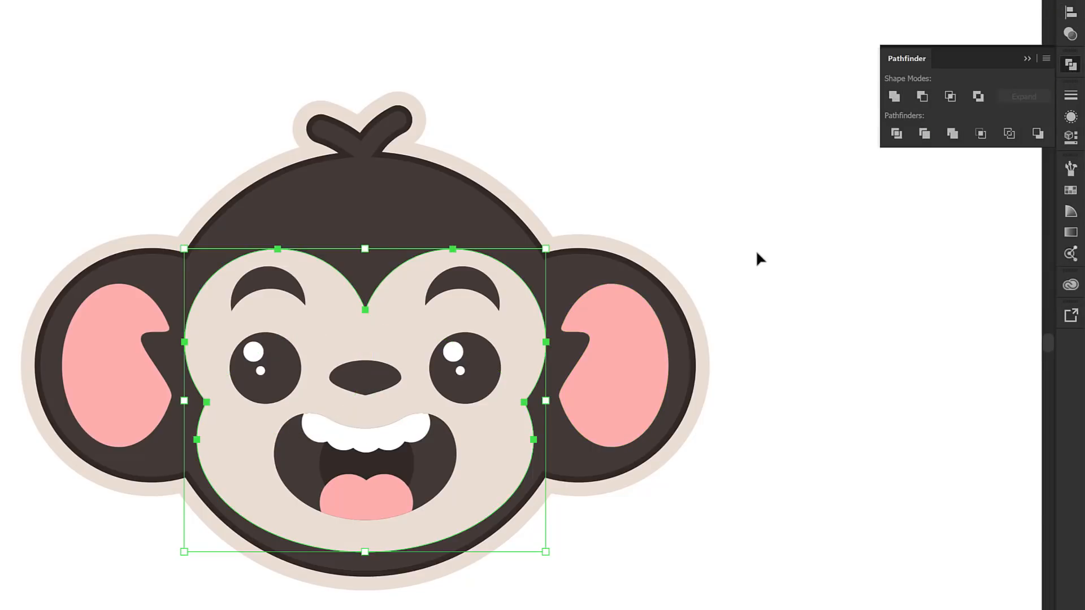
Give the united face shape a 3 pt stroke in a darker beige, aligned to the inside
{"action": "left_click", "coordinate": [1070, 96]}
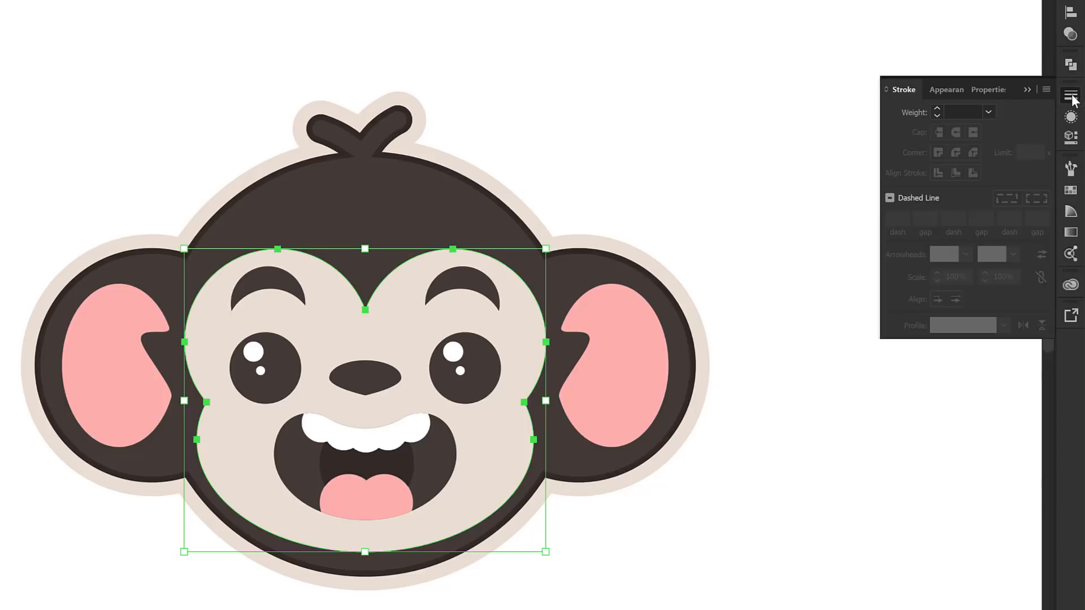
{"action": "left_click", "coordinate": [988, 112]}
{"action": "left_click", "coordinate": [1019, 216]}
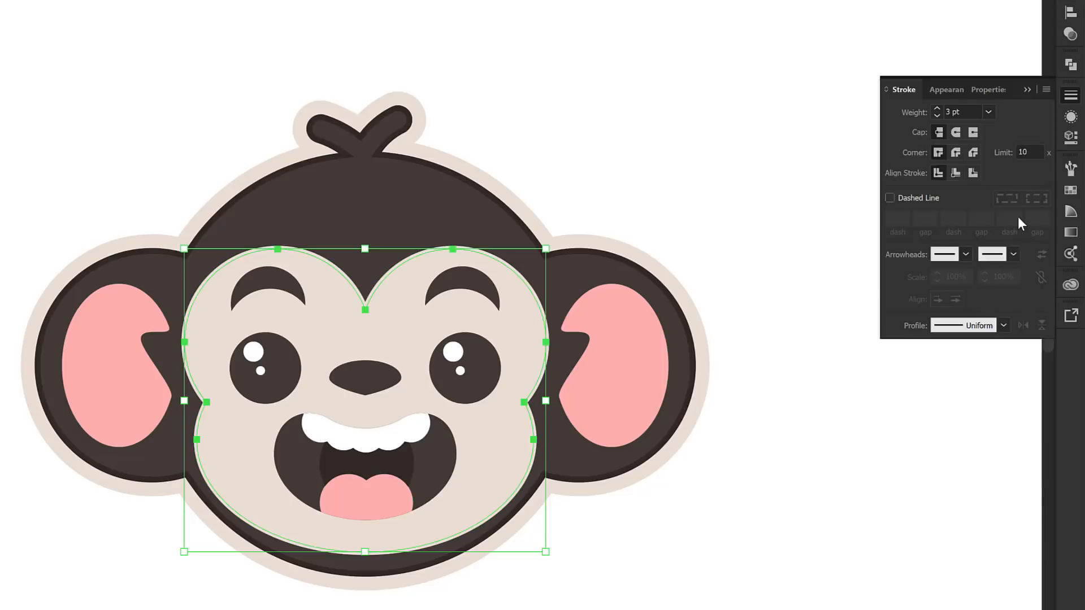
{"action": "key", "text": "ctrl+z"}
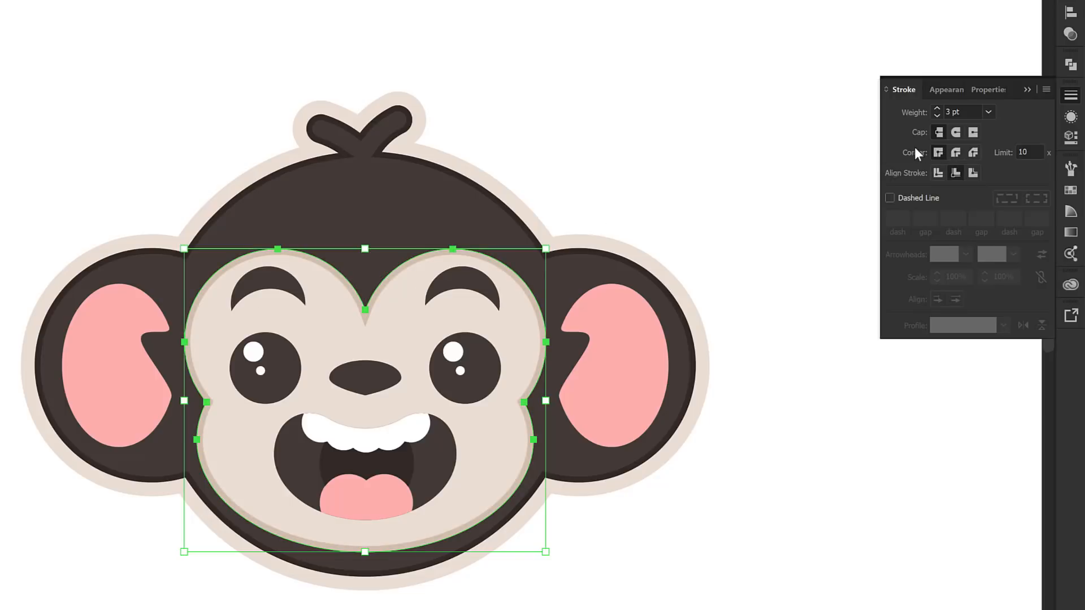
Compare round and miter corners on the face's inside stroke and apply the round join
{"action": "left_click", "coordinate": [957, 154]}
{"action": "key", "text": "z"}
{"action": "left_click_drag", "start_coordinate": [177, 224], "coordinate": [585, 574]}
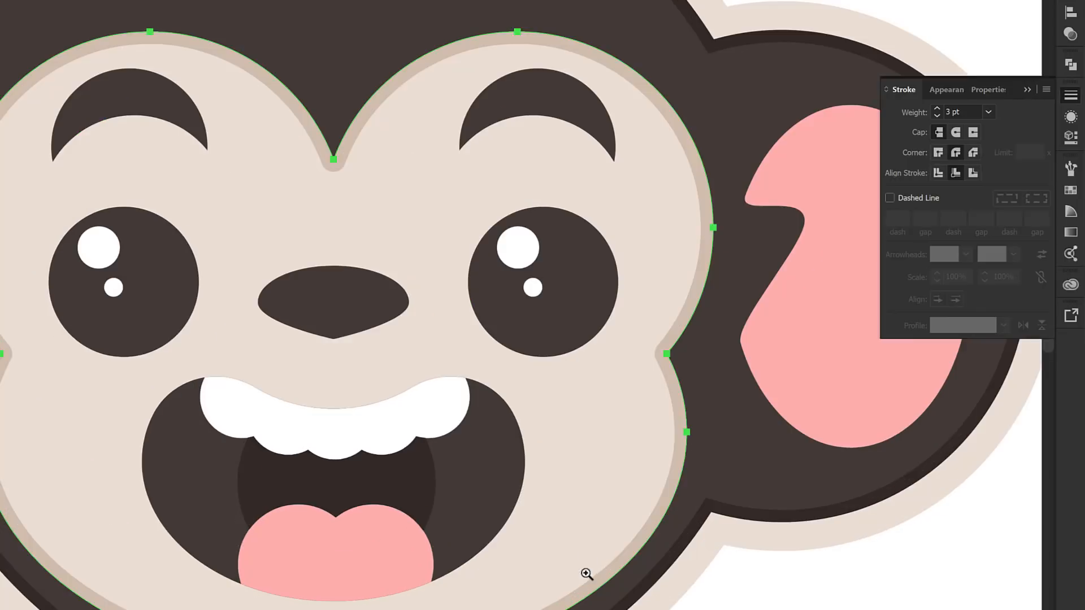
{"action": "left_click", "coordinate": [942, 152]}
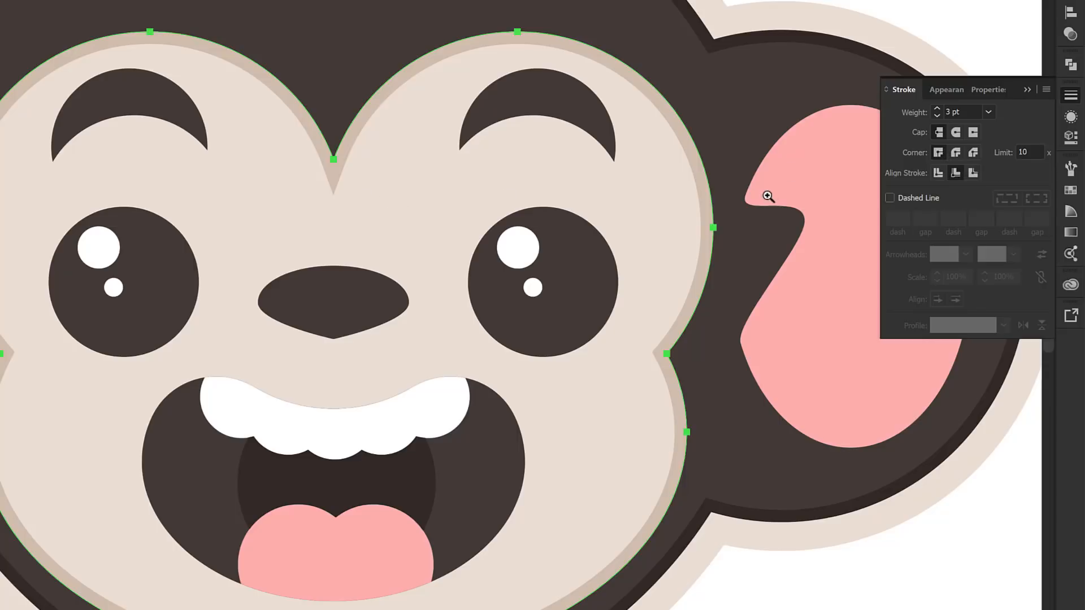
{"action": "left_click", "coordinate": [959, 151]}
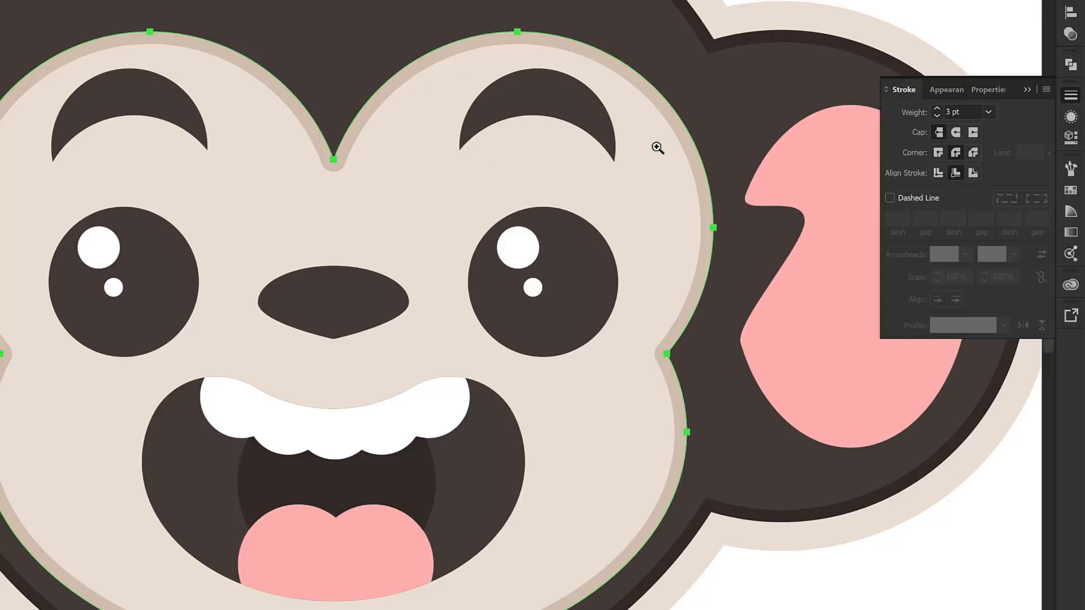
Add a second stroke to the face shape and colour it with the dark brown swatch
{"action": "left_click", "coordinate": [1069, 119]}
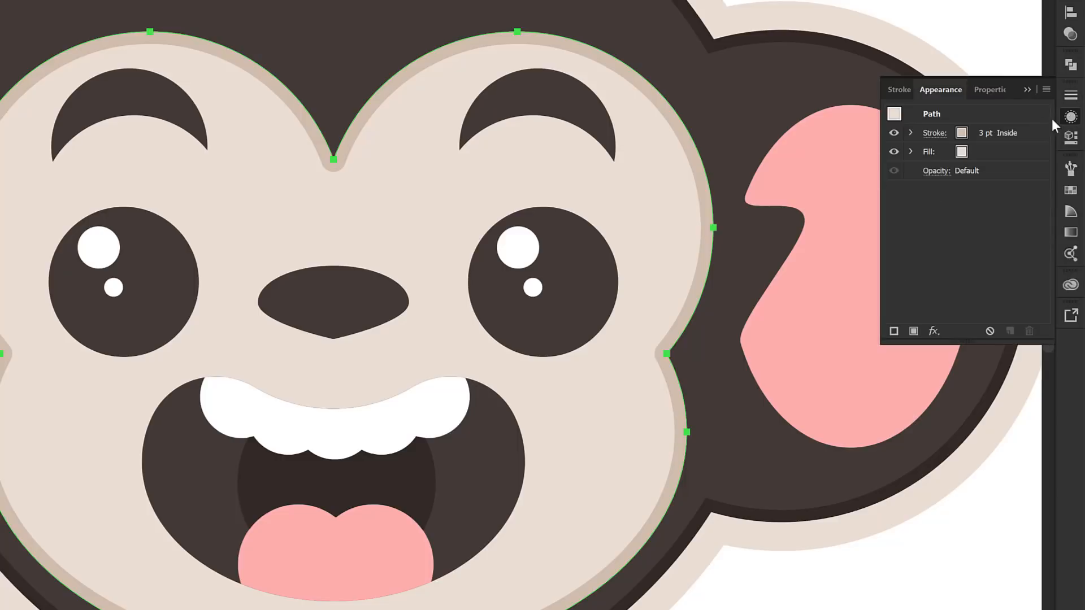
{"action": "left_click", "coordinate": [1044, 91]}
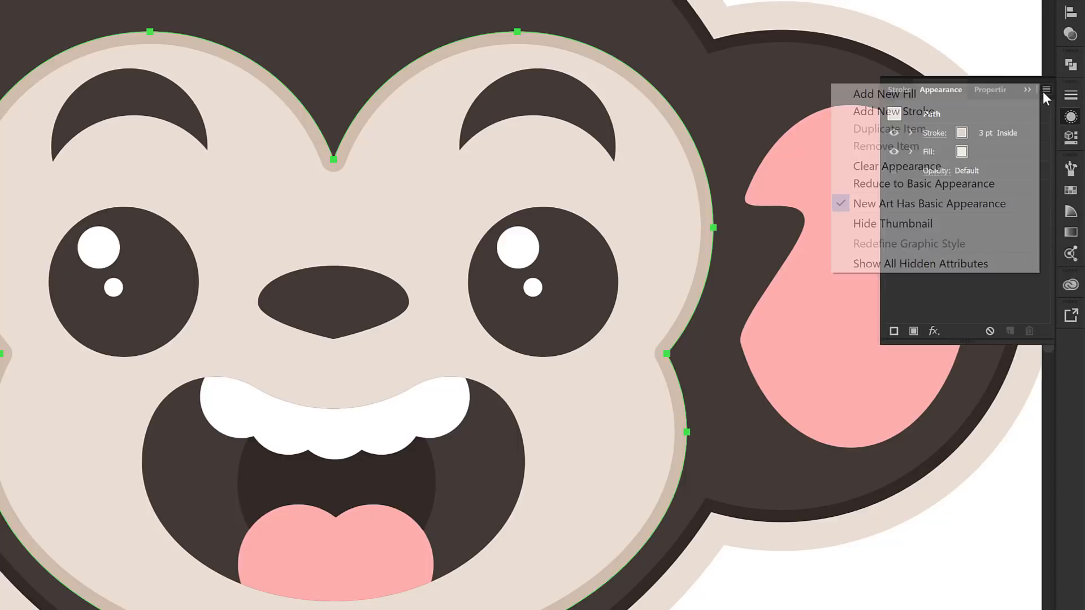
{"action": "left_click", "coordinate": [949, 113]}
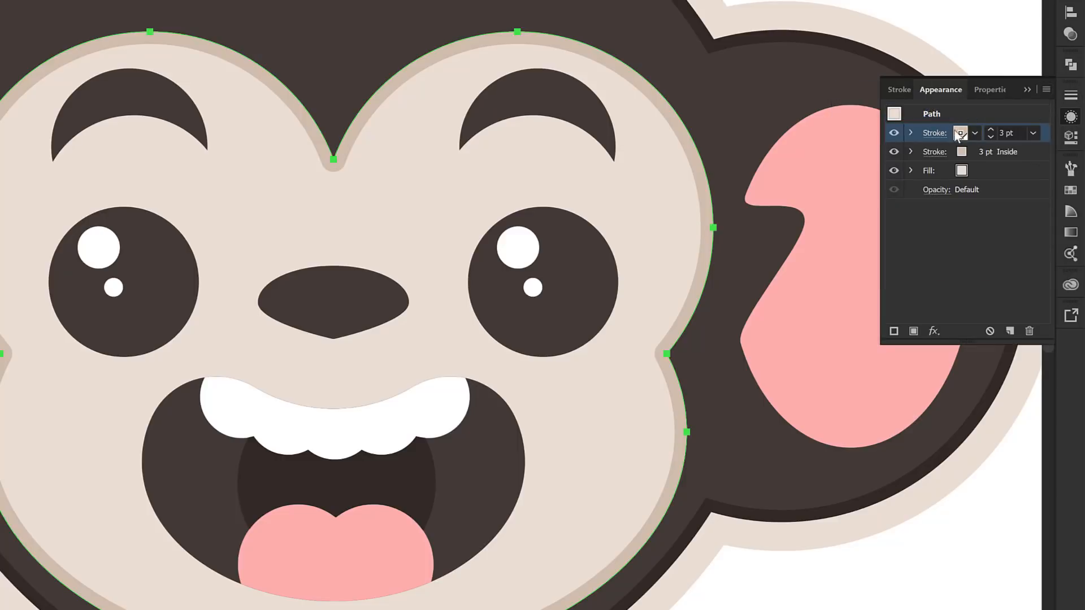
{"action": "left_click", "coordinate": [971, 131]}
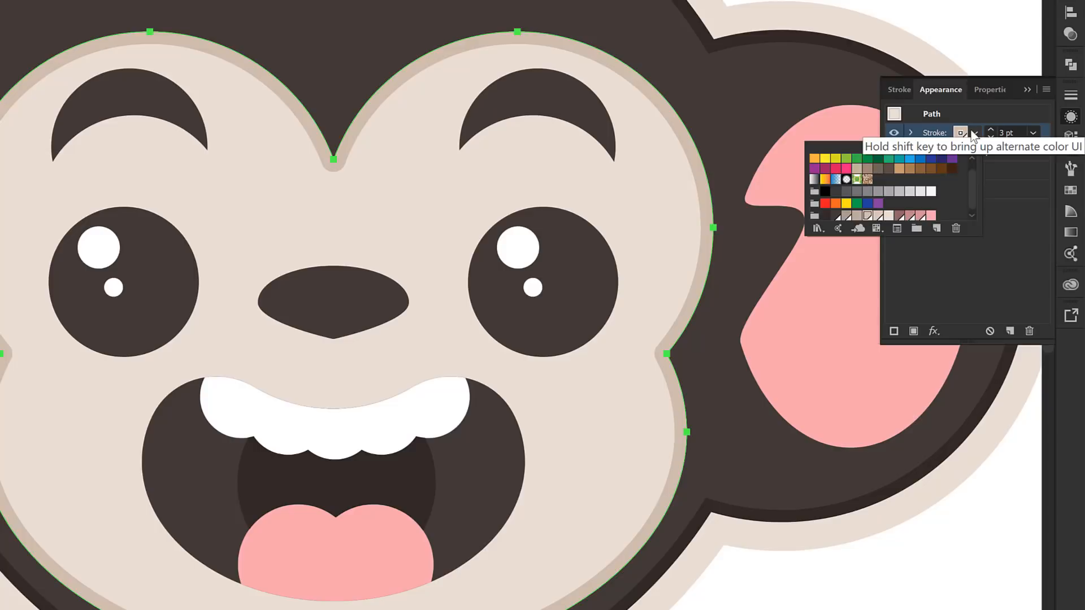
{"action": "left_click", "coordinate": [824, 220]}
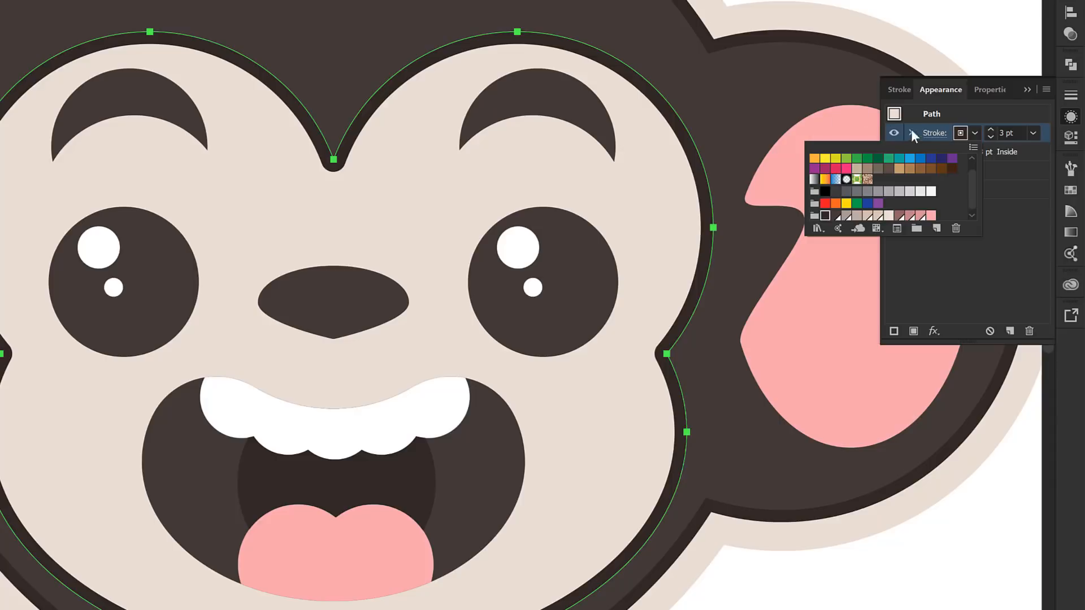
Align the face's dark brown stroke to the outside, thicken it, and raise the head's inside stroke to 5 pt
{"action": "left_click", "coordinate": [932, 134]}
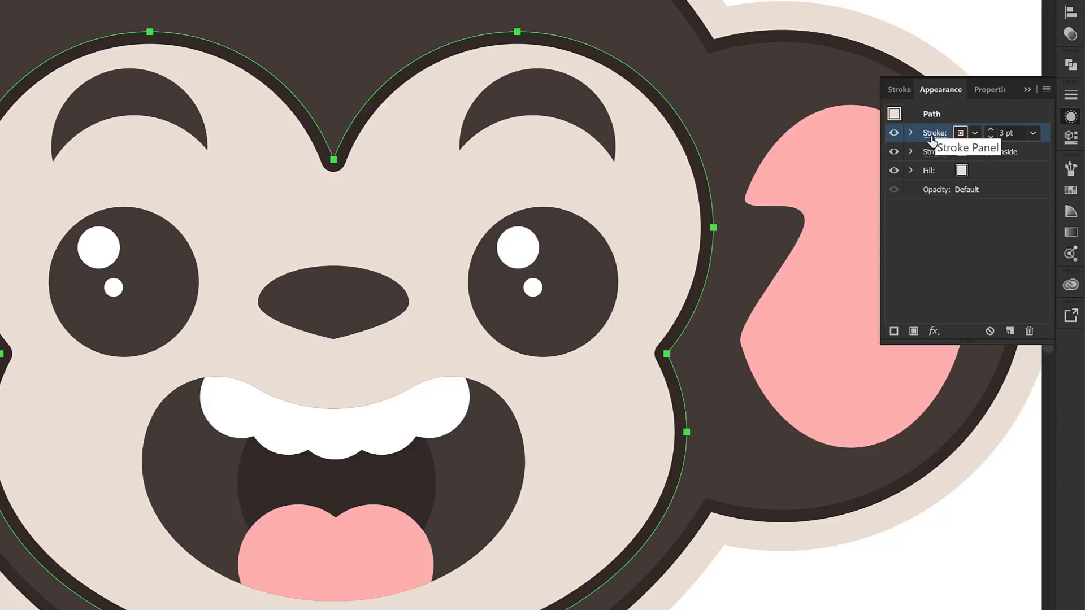
{"action": "left_click", "coordinate": [931, 135]}
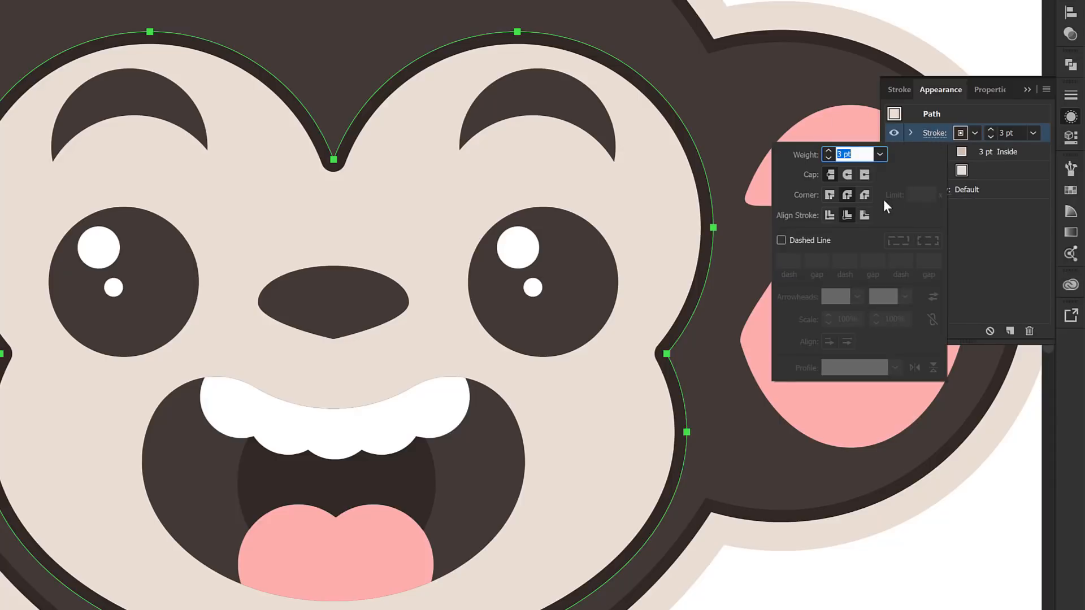
{"action": "left_click", "coordinate": [863, 215]}
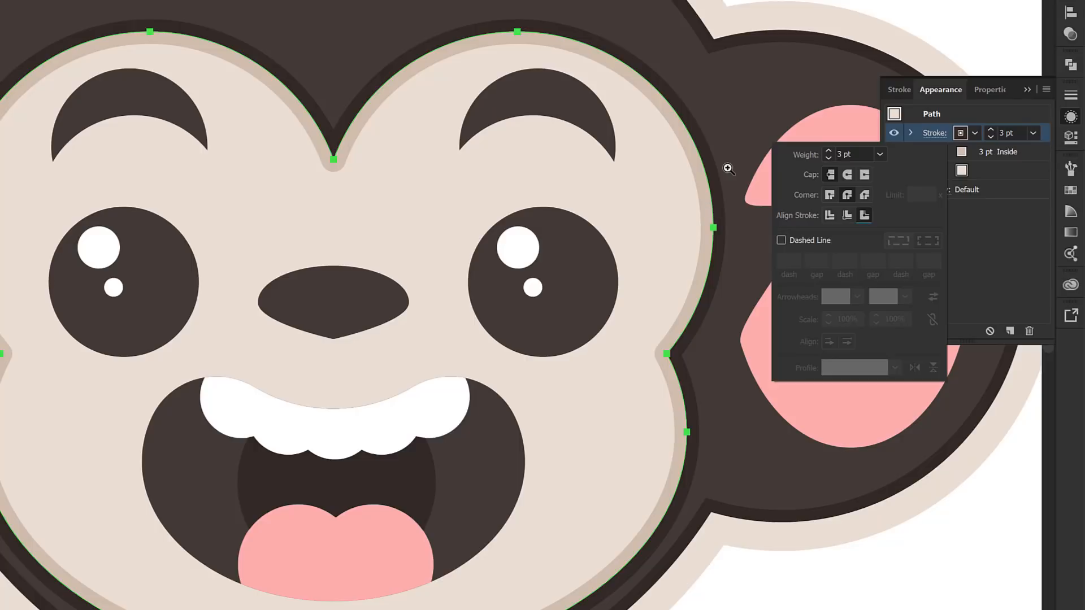
{"action": "left_click", "coordinate": [991, 130]}
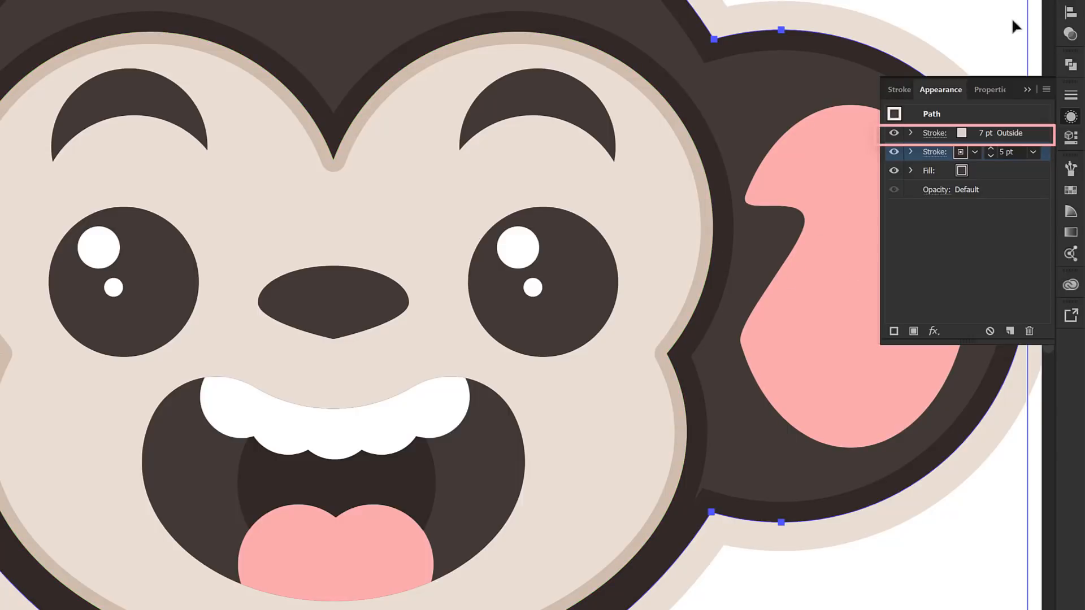
Select the pink inner-ear shapes on the Face Shapes layer and ungroup them
{"action": "left_click", "coordinate": [1069, 1]}
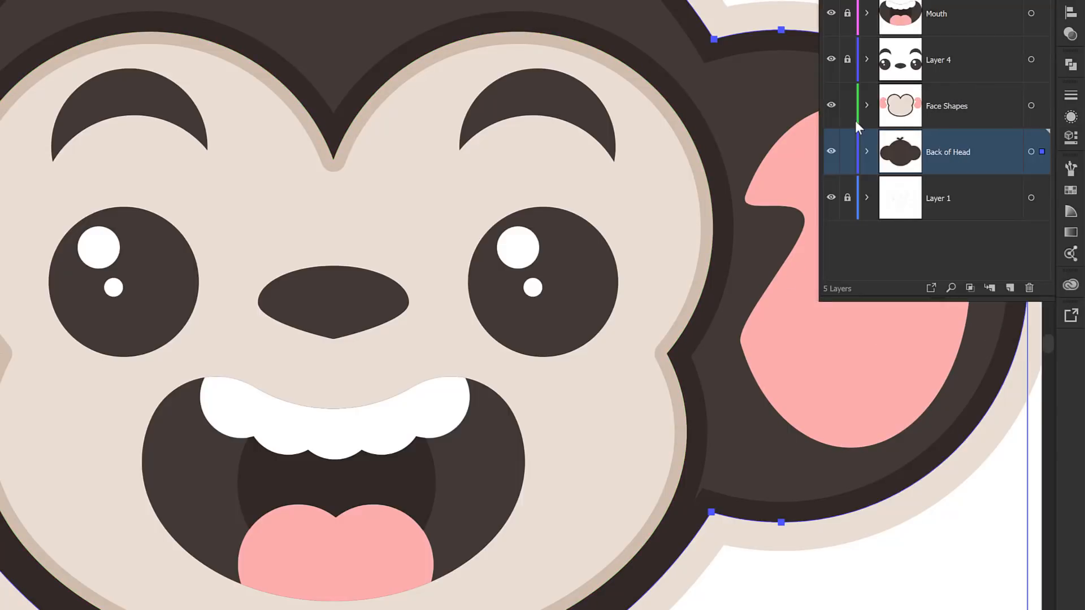
{"action": "left_click", "coordinate": [836, 321]}
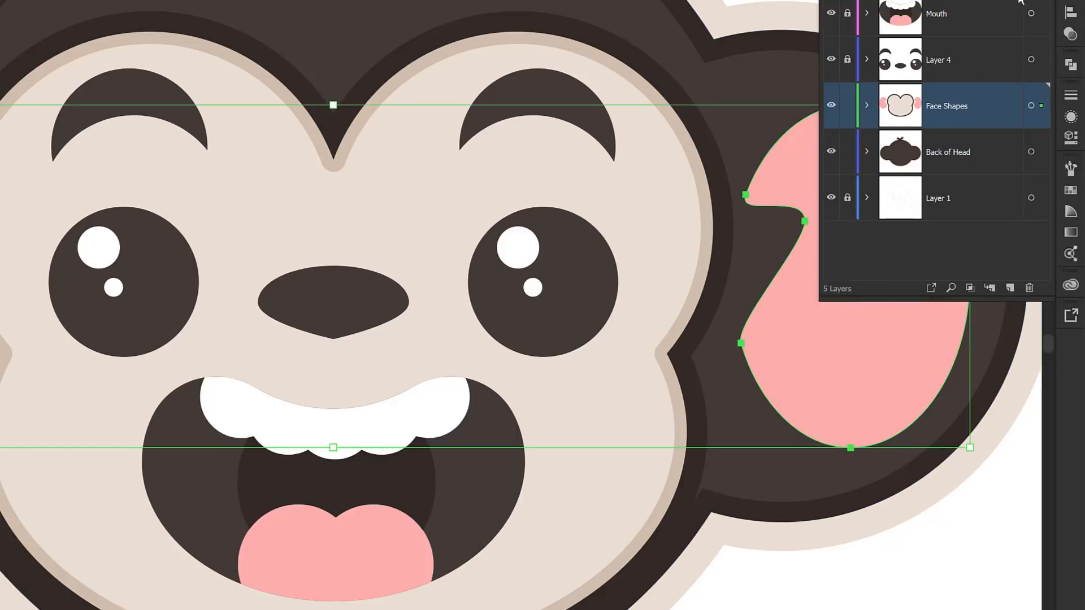
{"action": "left_click", "coordinate": [861, 204]}
{"action": "right_click", "coordinate": [862, 207]}
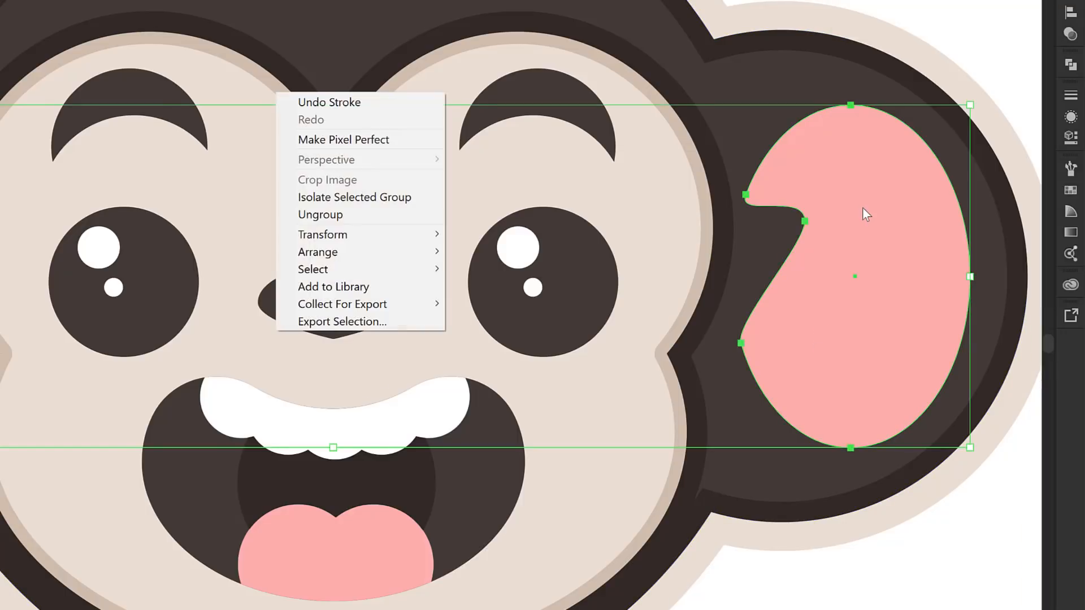
{"action": "left_click", "coordinate": [400, 221]}
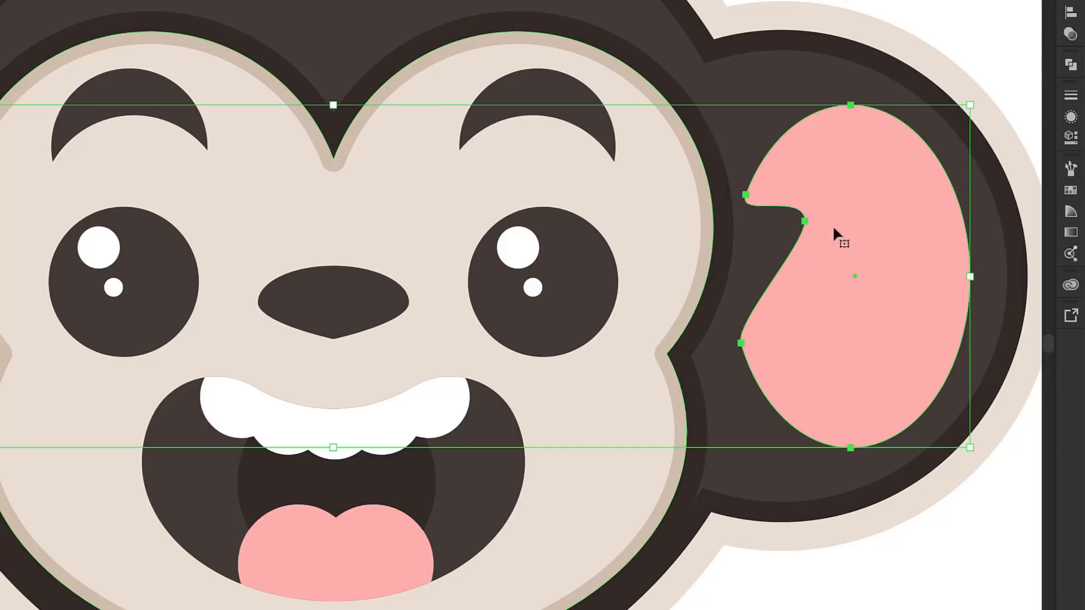
Give the pink inner-ear shapes a 3 pt stroke aligned to the inside and coloured darker pink
{"action": "left_click", "coordinate": [1071, 95]}
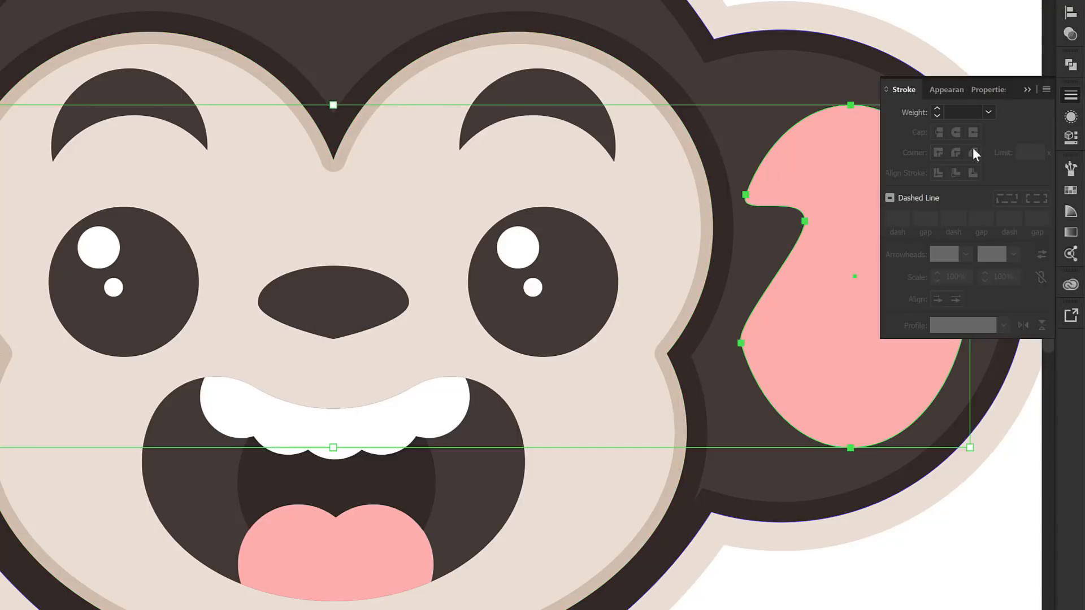
{"action": "left_click", "coordinate": [989, 111]}
{"action": "left_click", "coordinate": [997, 210]}
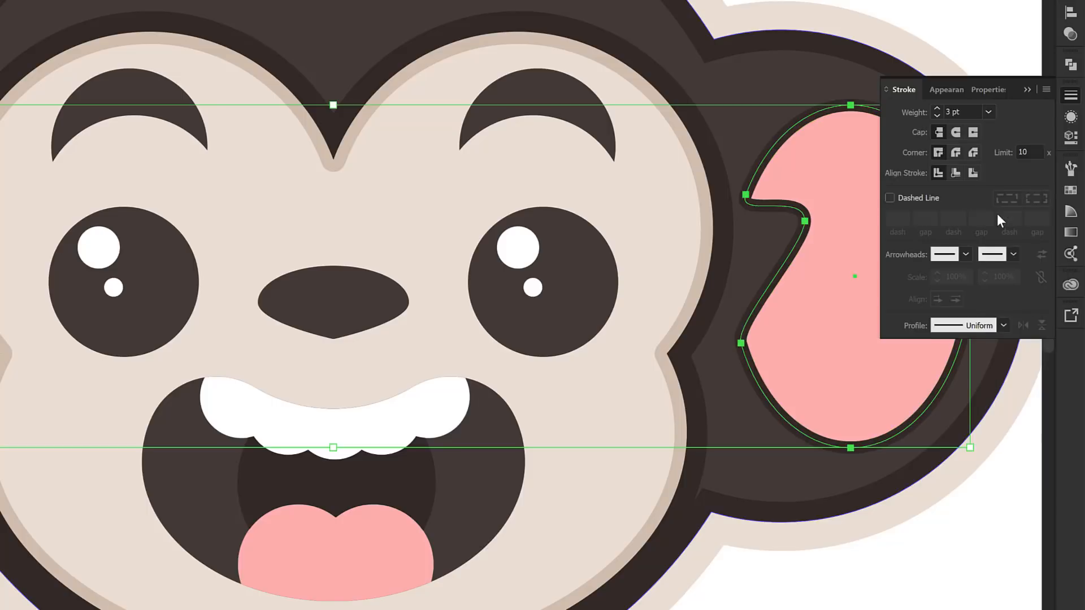
{"action": "left_click", "coordinate": [972, 177]}
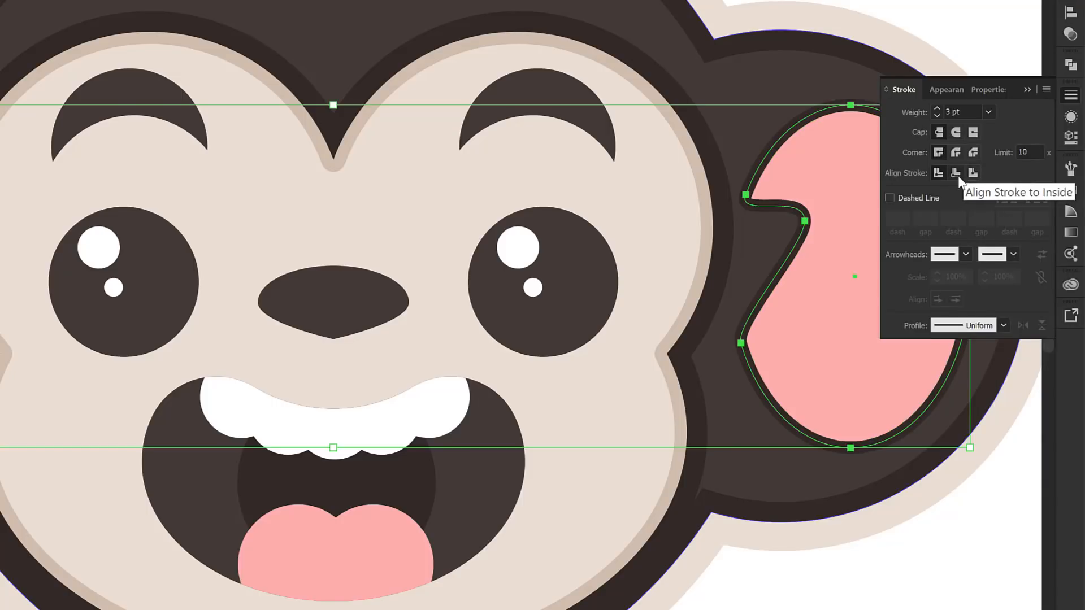
{"action": "left_click", "coordinate": [957, 176]}
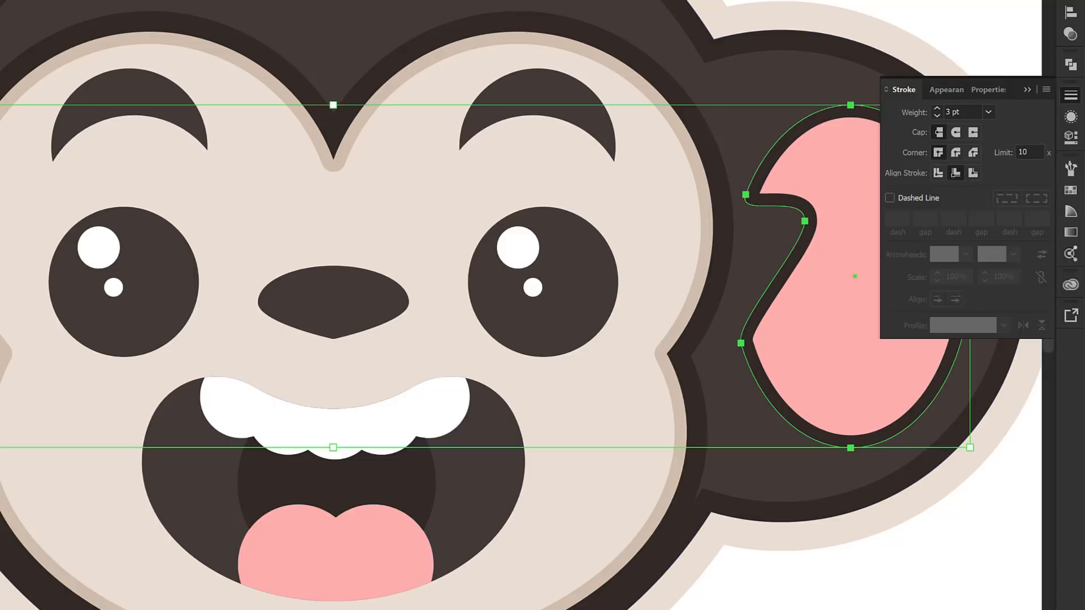
{"action": "key", "text": "shift+Up"}
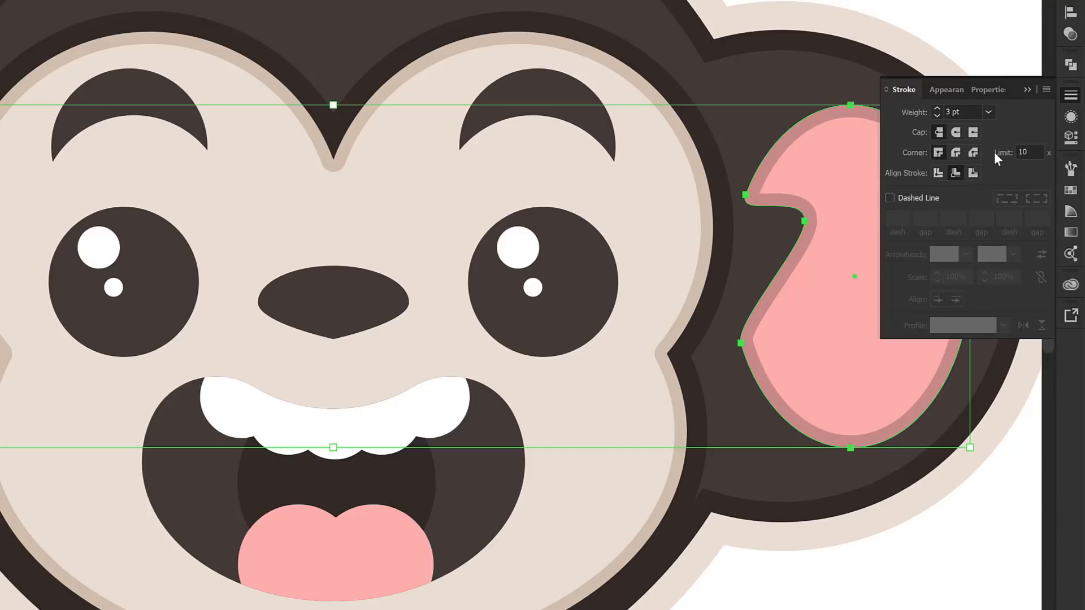
Add a second stroke to the inner-ear shapes and colour it with the dark brown swatch
{"action": "left_click", "coordinate": [1071, 117]}
{"action": "left_click", "coordinate": [1046, 90]}
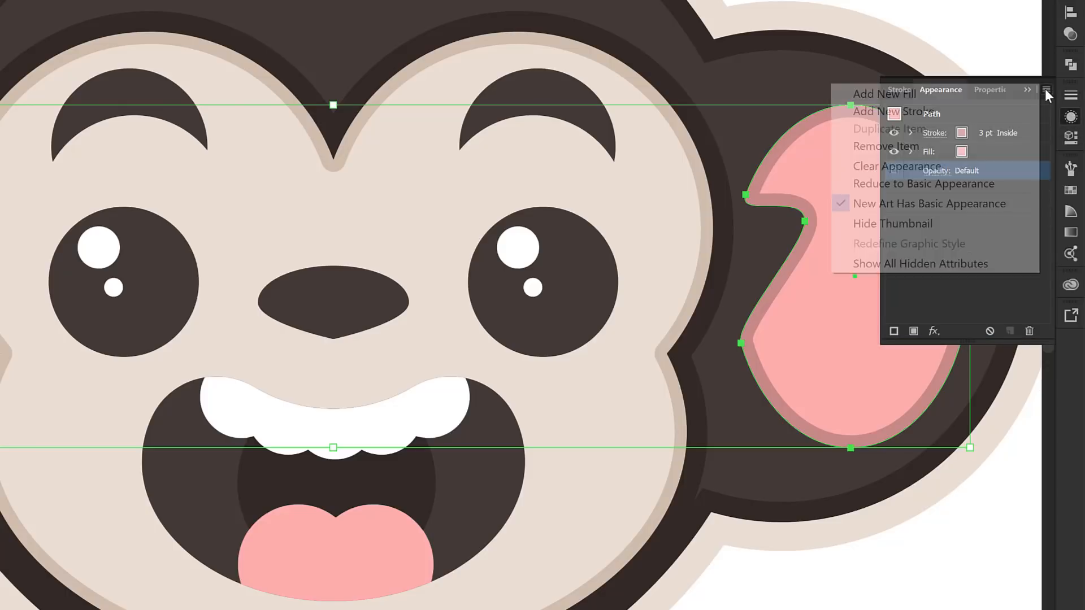
{"action": "left_click", "coordinate": [911, 110]}
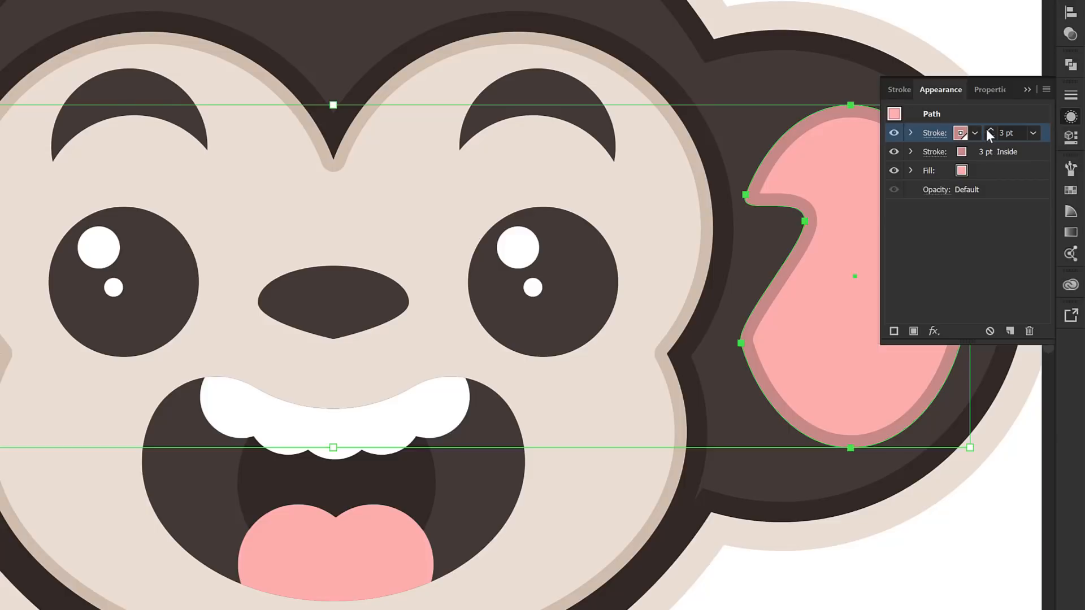
{"action": "left_click", "coordinate": [960, 133]}
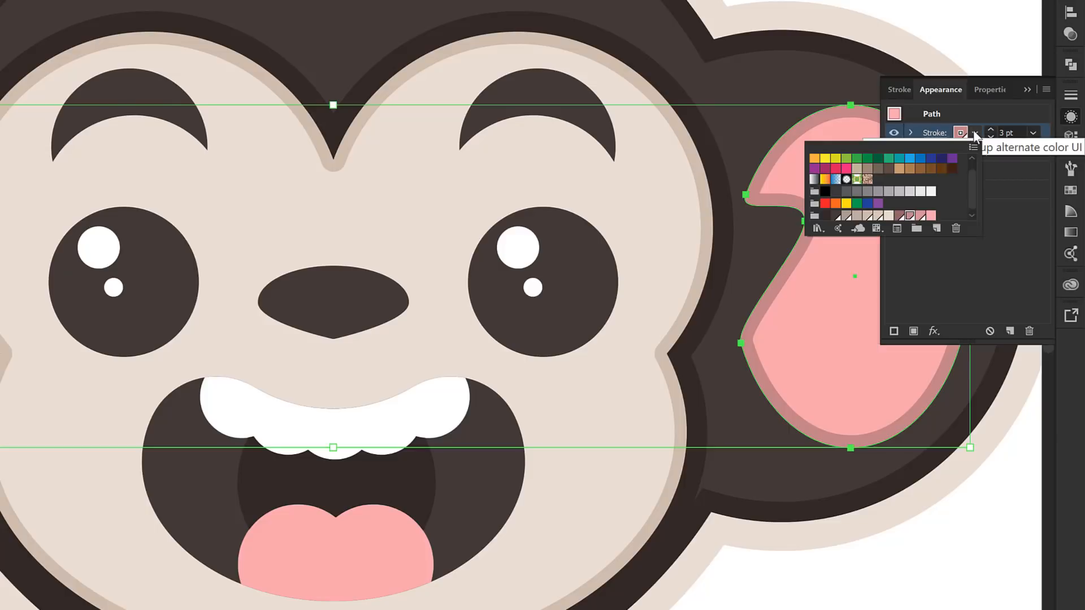
{"action": "left_click", "coordinate": [825, 215]}
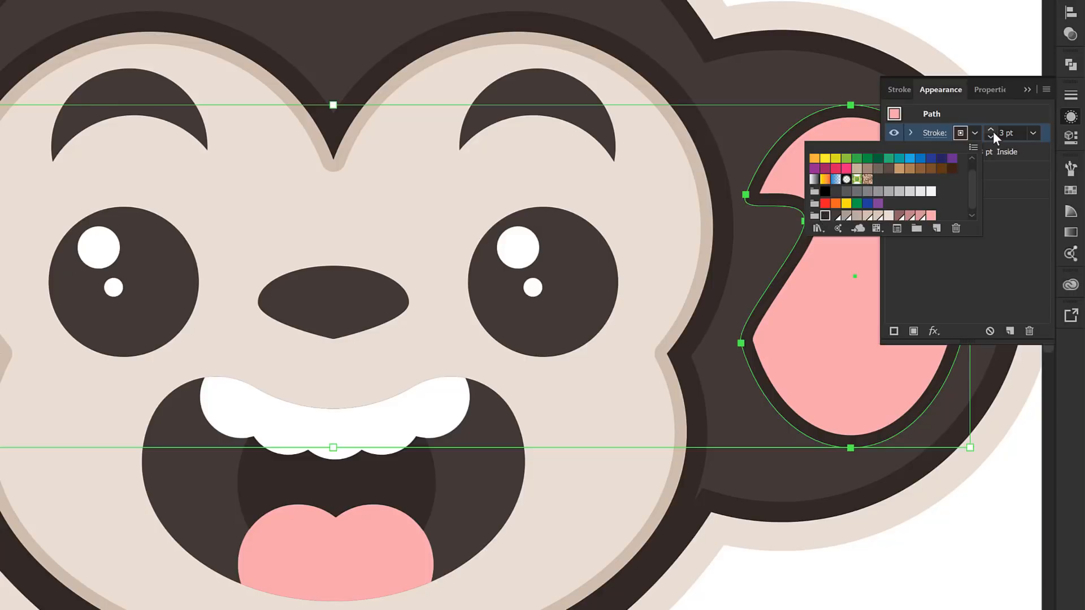
Align the inner ears' dark brown stroke to the outside and set its weight to 5 pt
{"action": "left_click", "coordinate": [941, 133]}
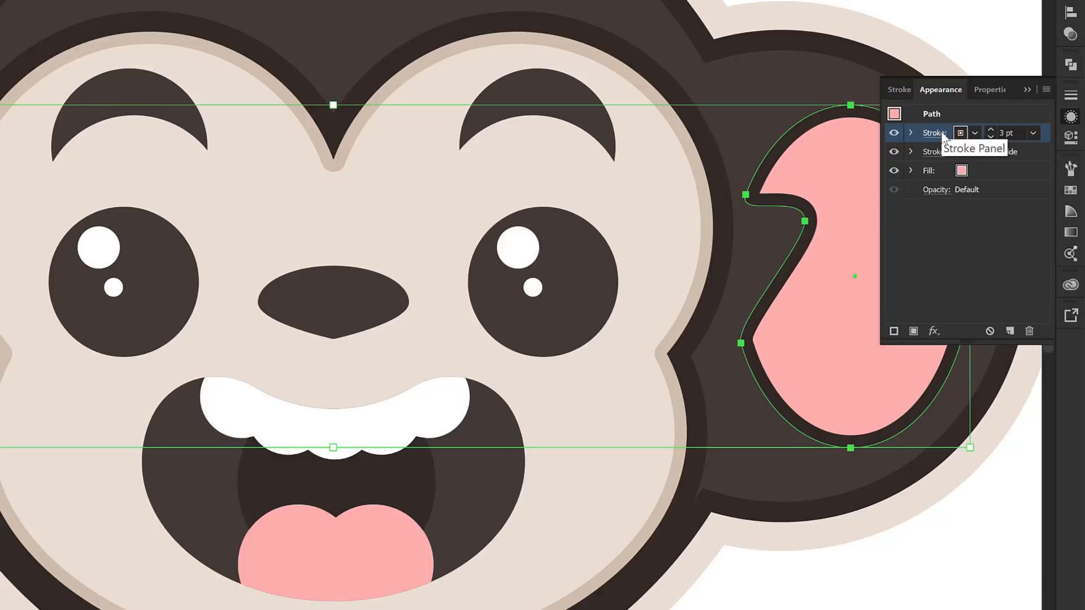
{"action": "left_click", "coordinate": [941, 133]}
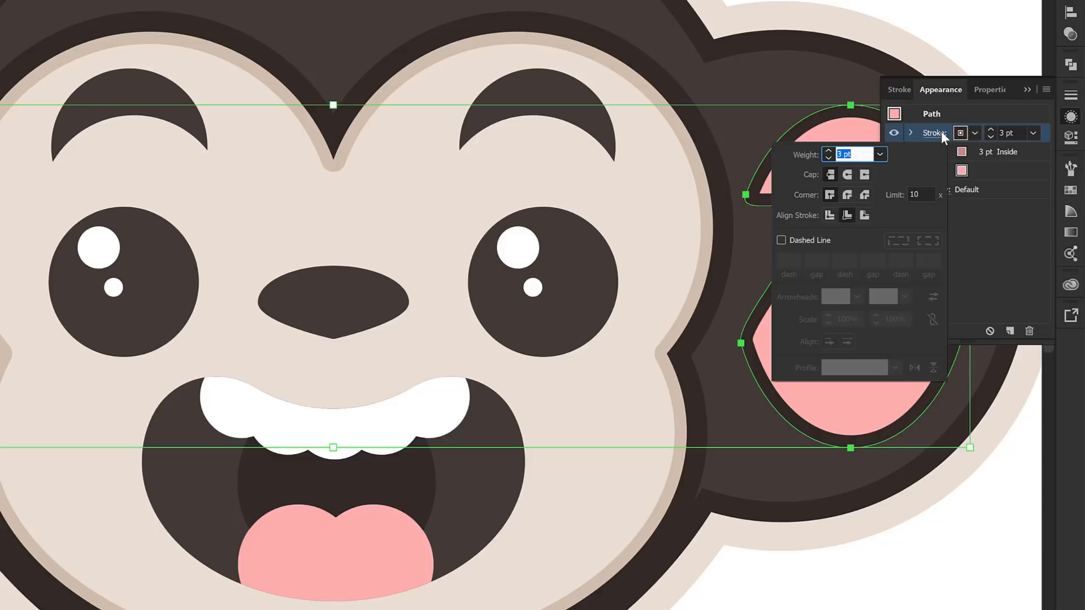
{"action": "left_click", "coordinate": [865, 215]}
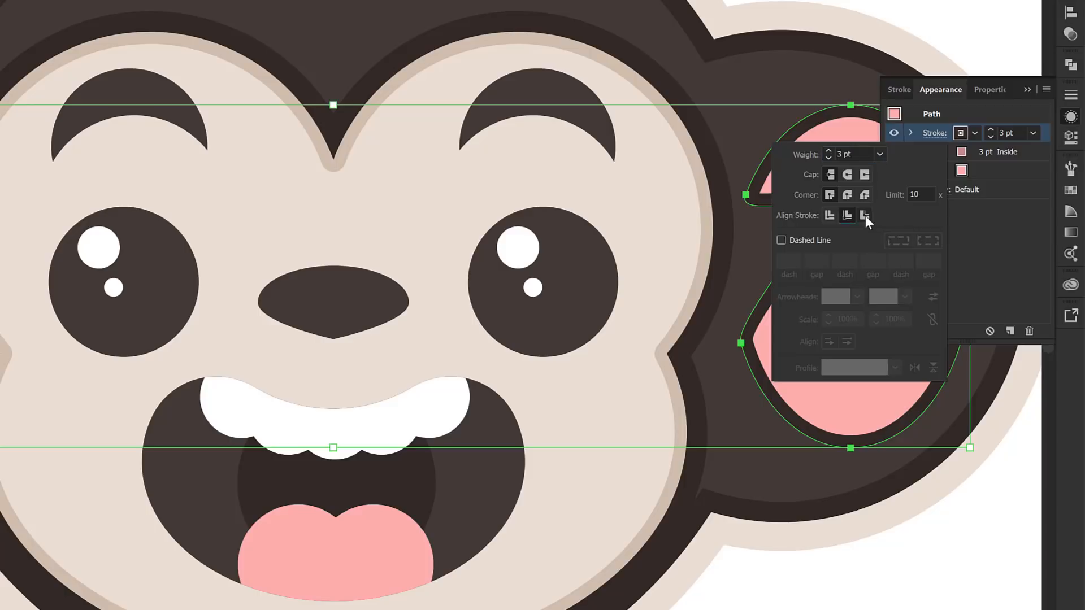
{"action": "left_click", "coordinate": [989, 130]}
{"action": "left_click", "coordinate": [990, 130]}
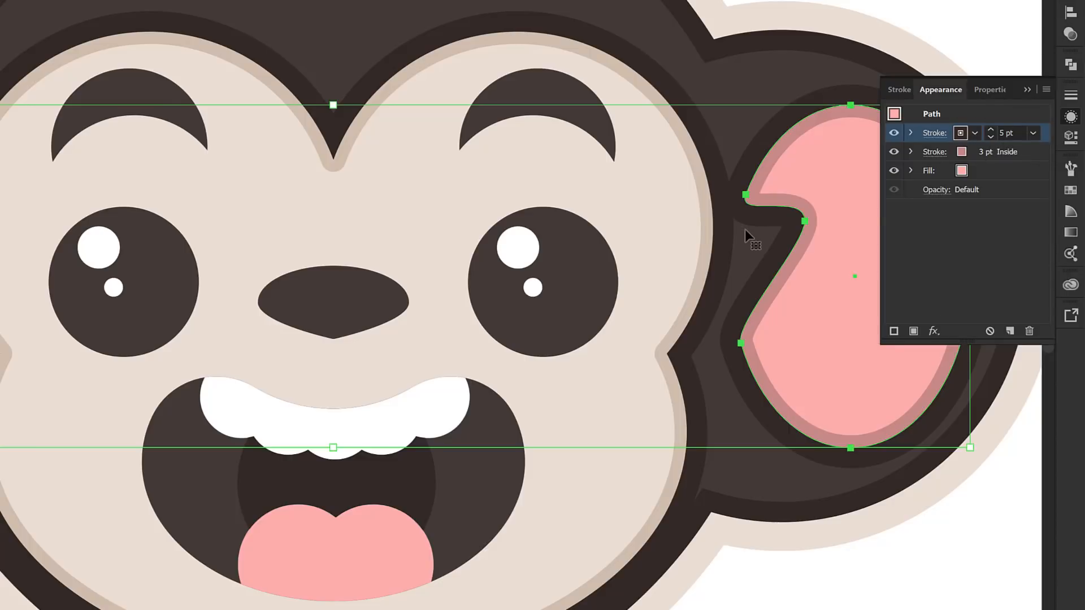
{"action": "left_click", "coordinate": [940, 138]}
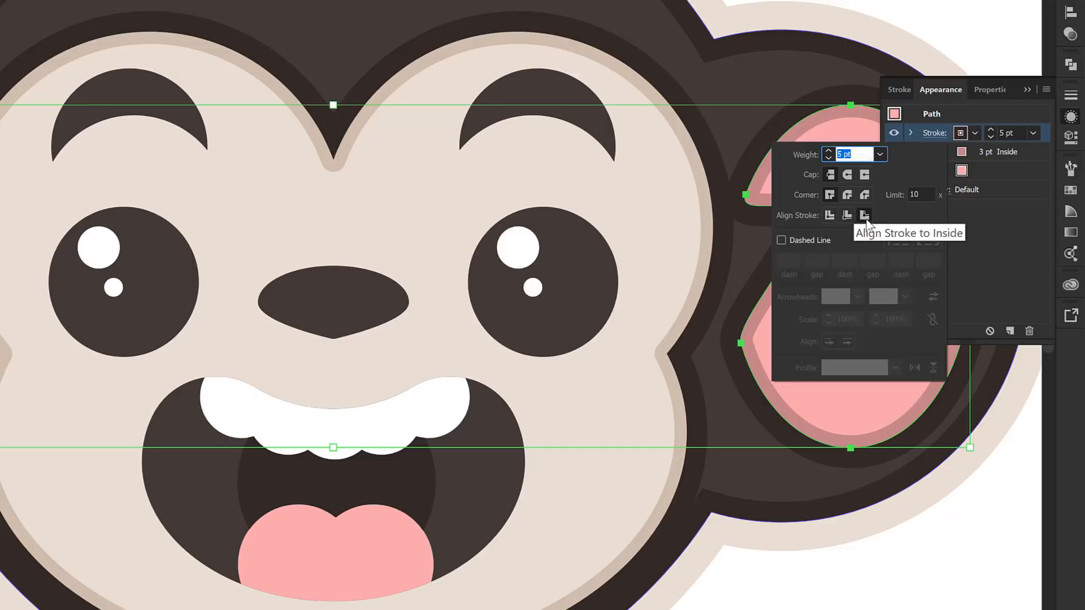
{"action": "left_click", "coordinate": [1026, 91]}
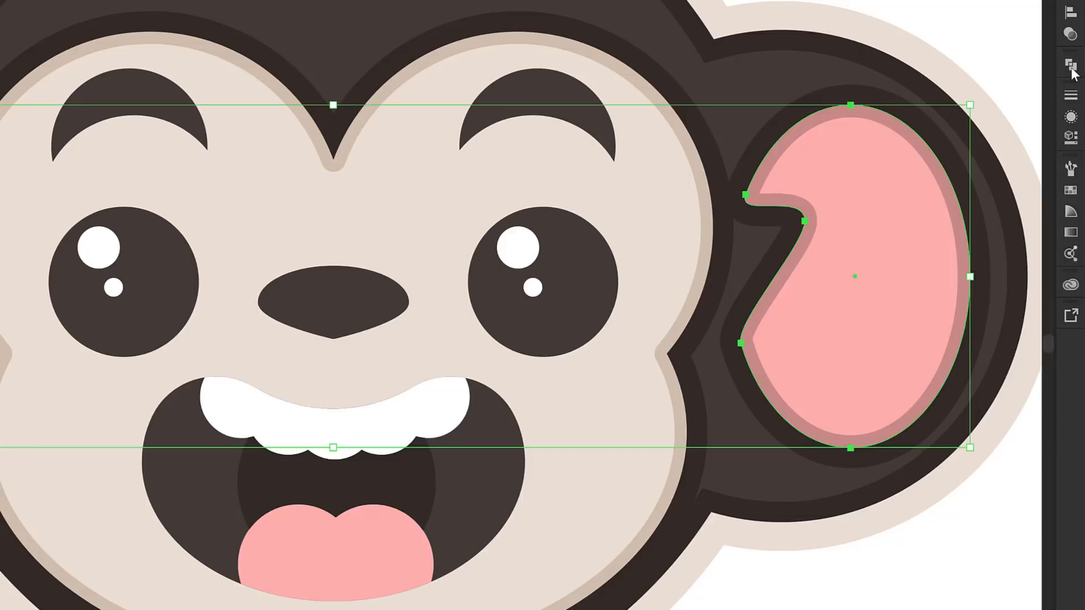
Lock the Face Shapes and Back of Head layers and unlock the Mouth layer
{"action": "left_click", "coordinate": [1071, 1]}
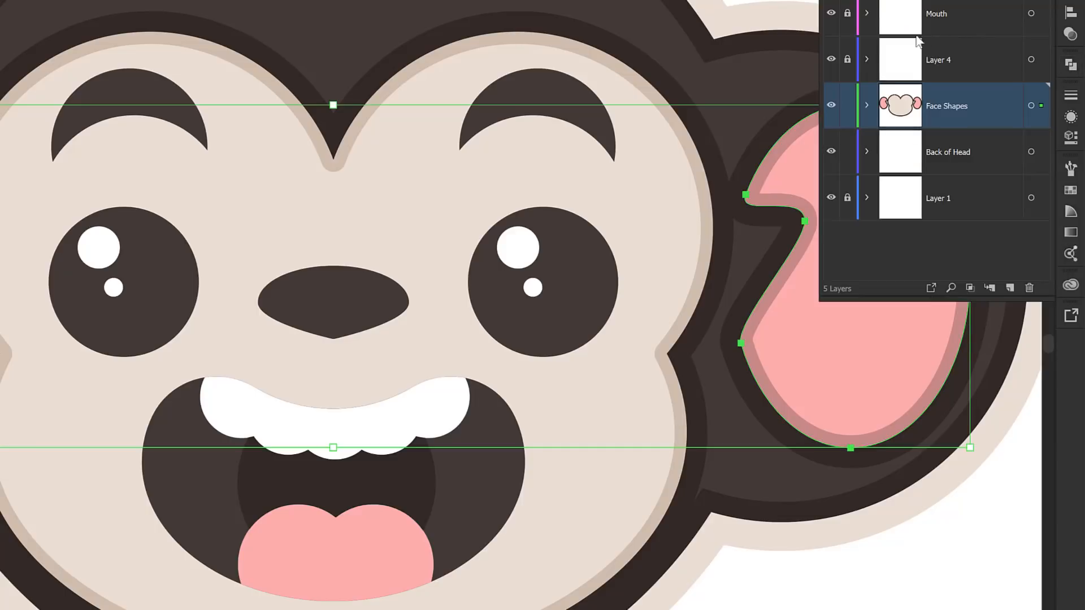
{"action": "left_click", "coordinate": [848, 110]}
{"action": "left_click", "coordinate": [846, 153]}
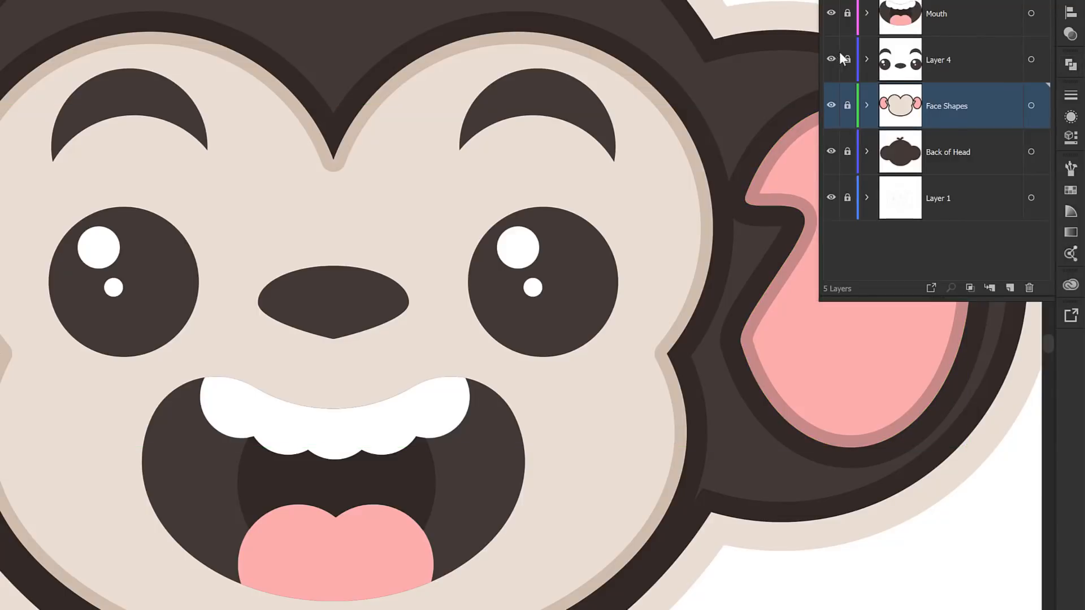
{"action": "left_click", "coordinate": [847, 13]}
Give the large mouth shape a 3 pt dark brown stroke aligned to the outside
{"action": "left_click", "coordinate": [507, 463]}
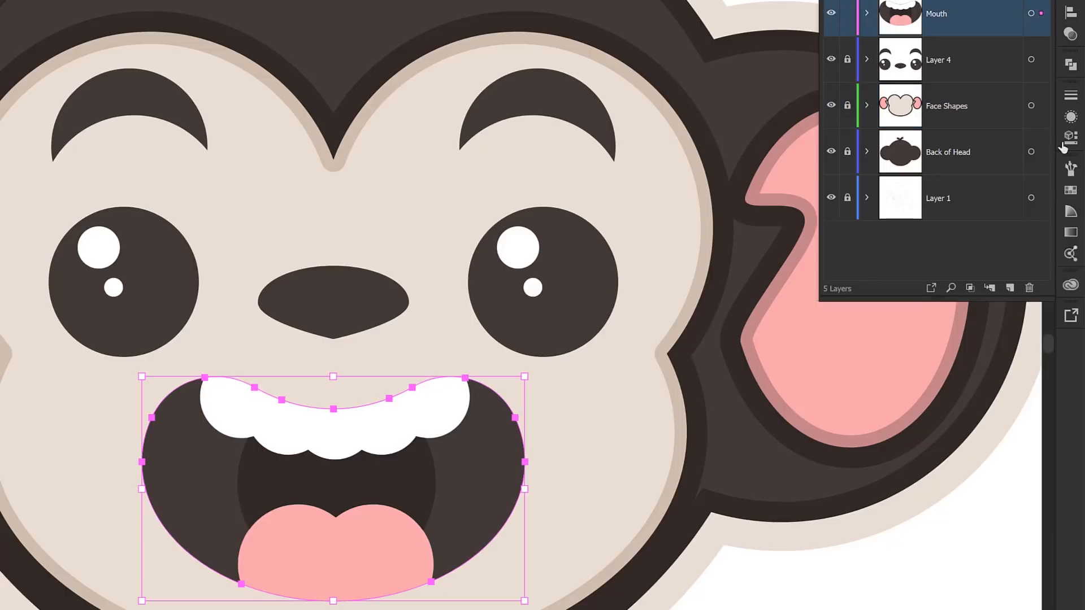
{"action": "left_click", "coordinate": [1071, 95]}
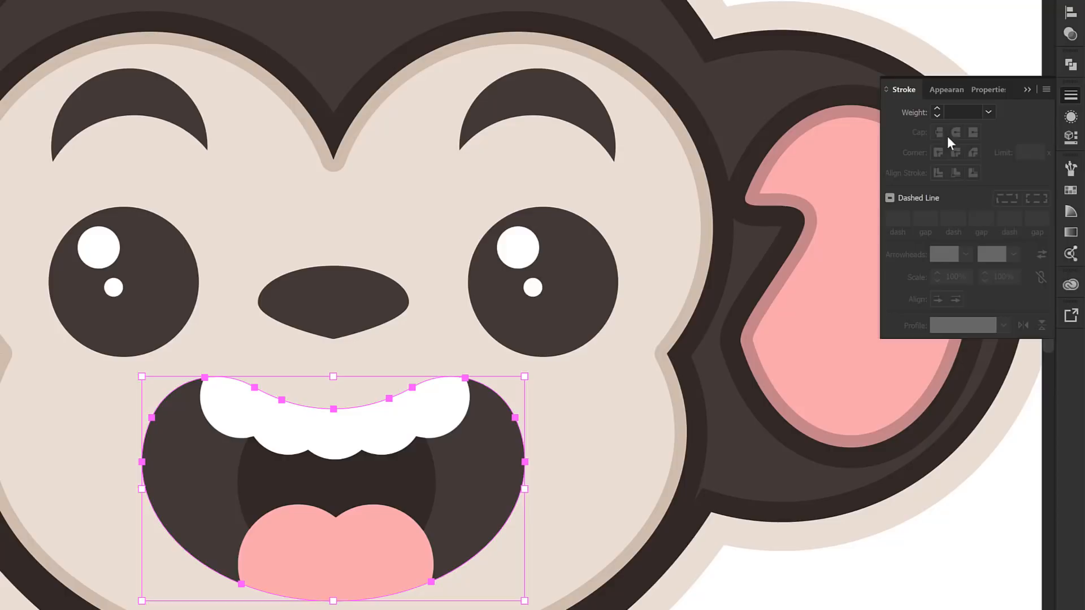
{"action": "left_click", "coordinate": [1014, 214]}
{"action": "left_click", "coordinate": [972, 175]}
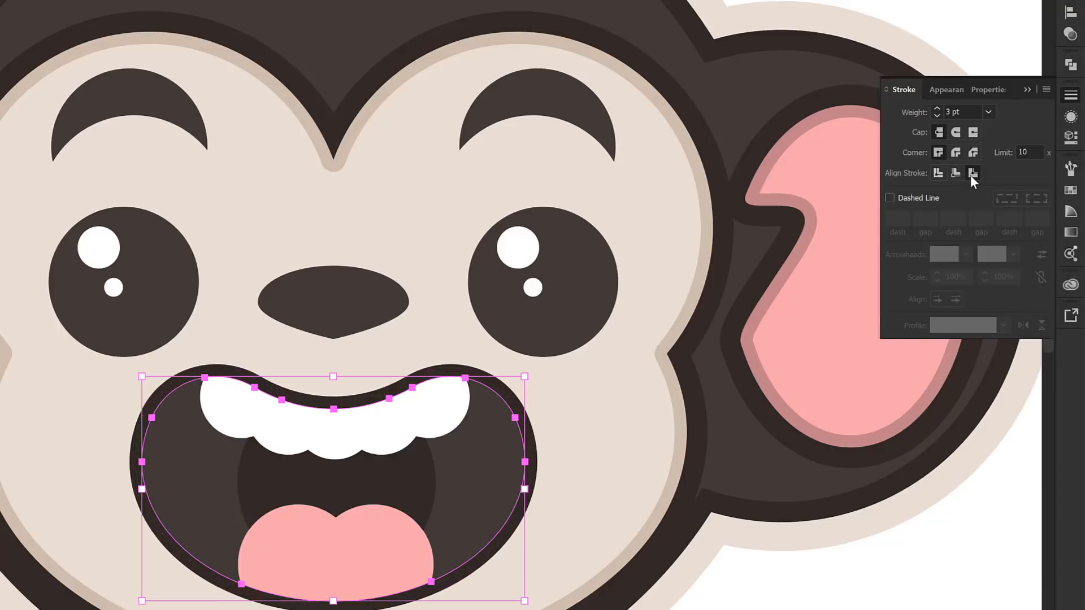
Give the pink tongue a 2 pt darker pink stroke aligned to the inside
{"action": "left_click", "coordinate": [363, 525]}
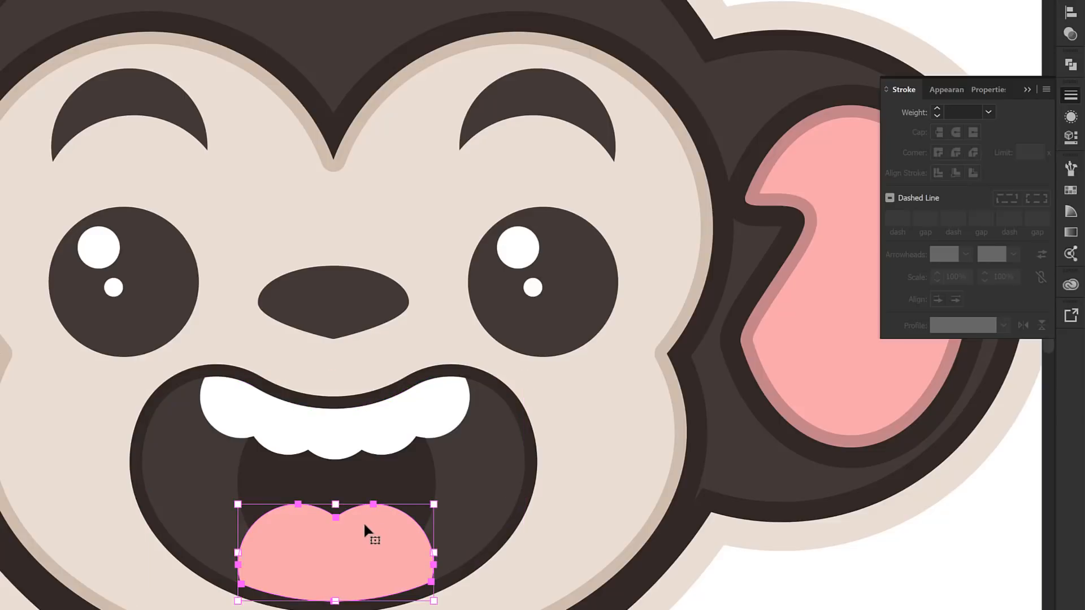
{"action": "left_click", "coordinate": [988, 113]}
{"action": "left_click", "coordinate": [1008, 198]}
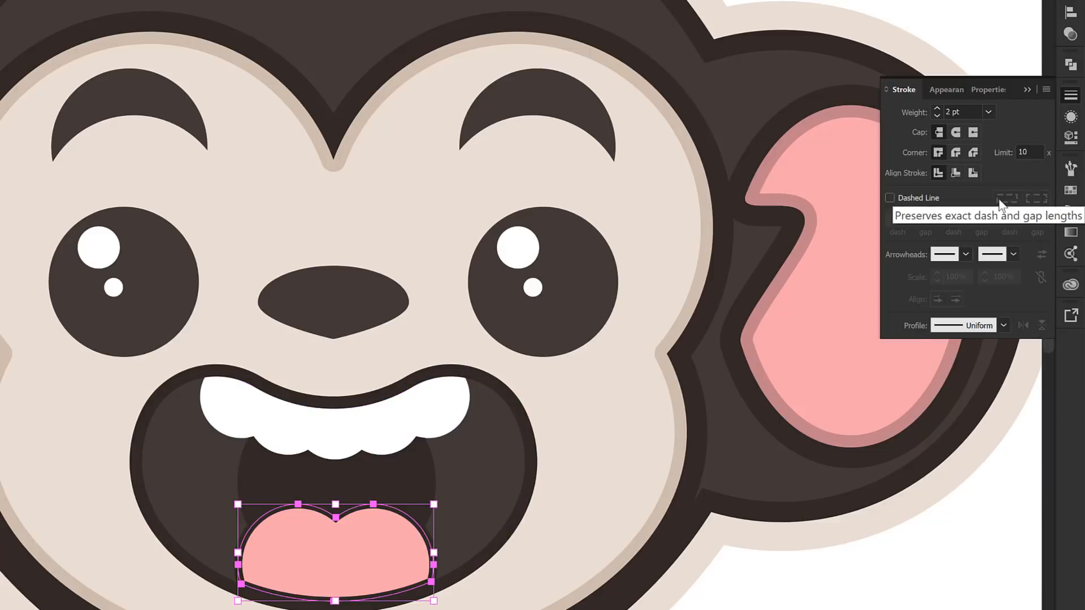
{"action": "left_click", "coordinate": [957, 173]}
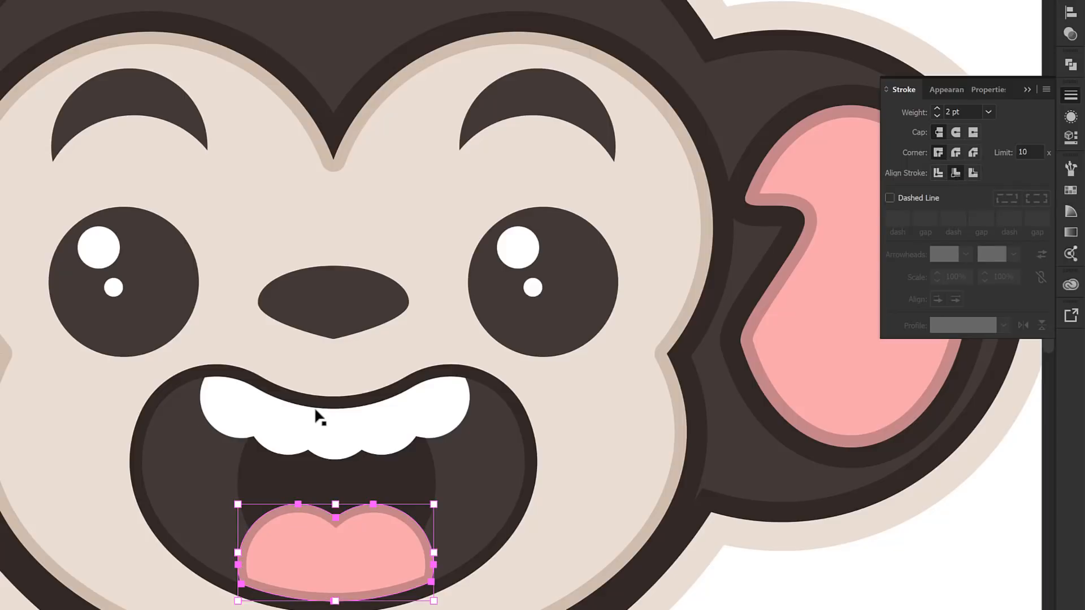
Give the white teeth shape a 1 pt light beige stroke aligned to the inside
{"action": "left_click", "coordinate": [311, 422]}
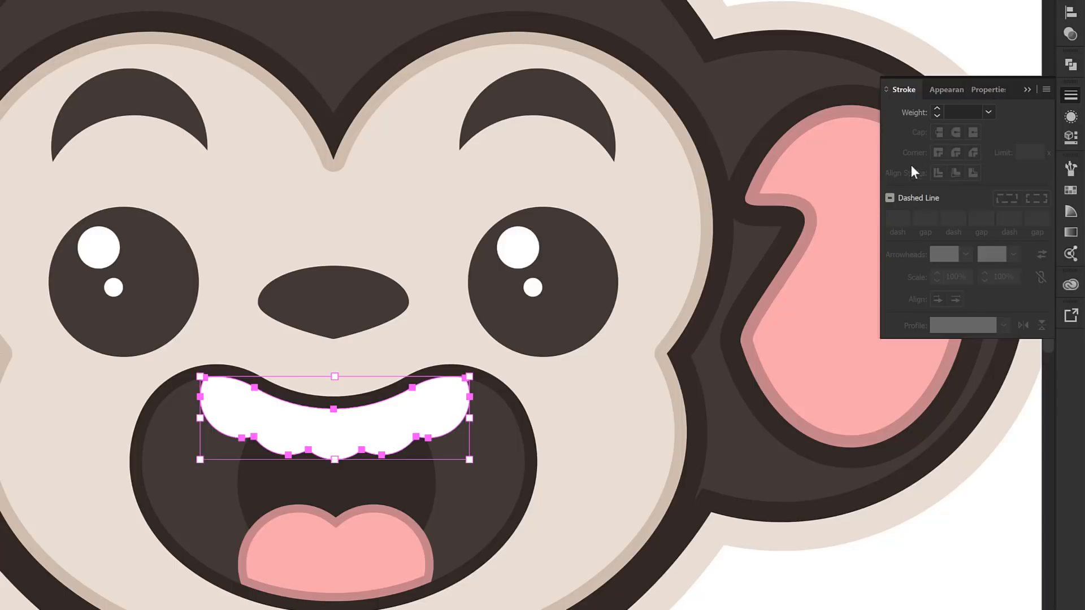
{"action": "left_click", "coordinate": [992, 111]}
{"action": "left_click", "coordinate": [998, 192]}
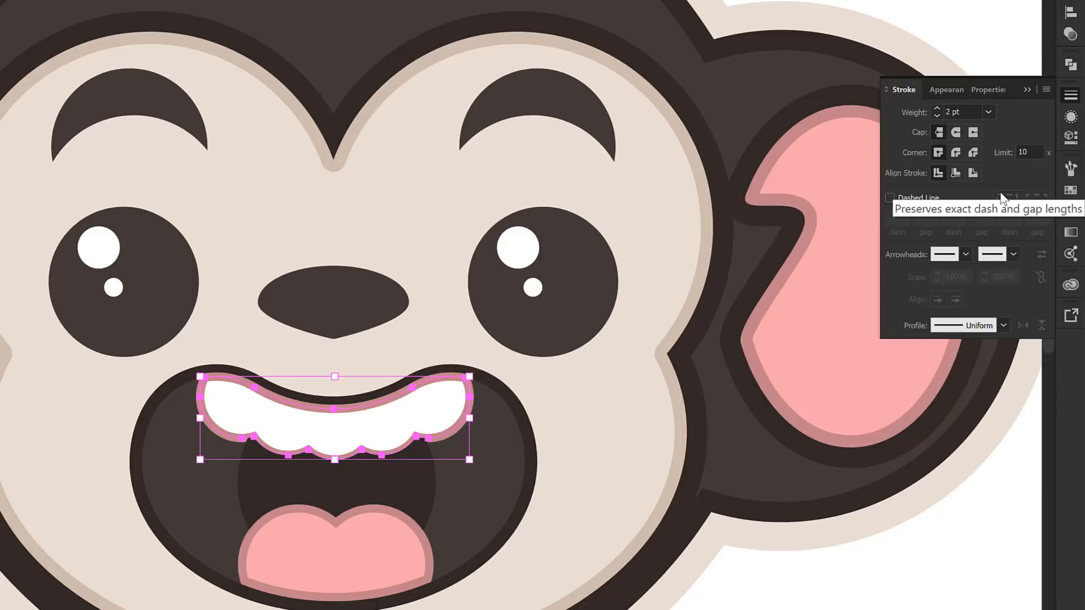
{"action": "left_click", "coordinate": [955, 173]}
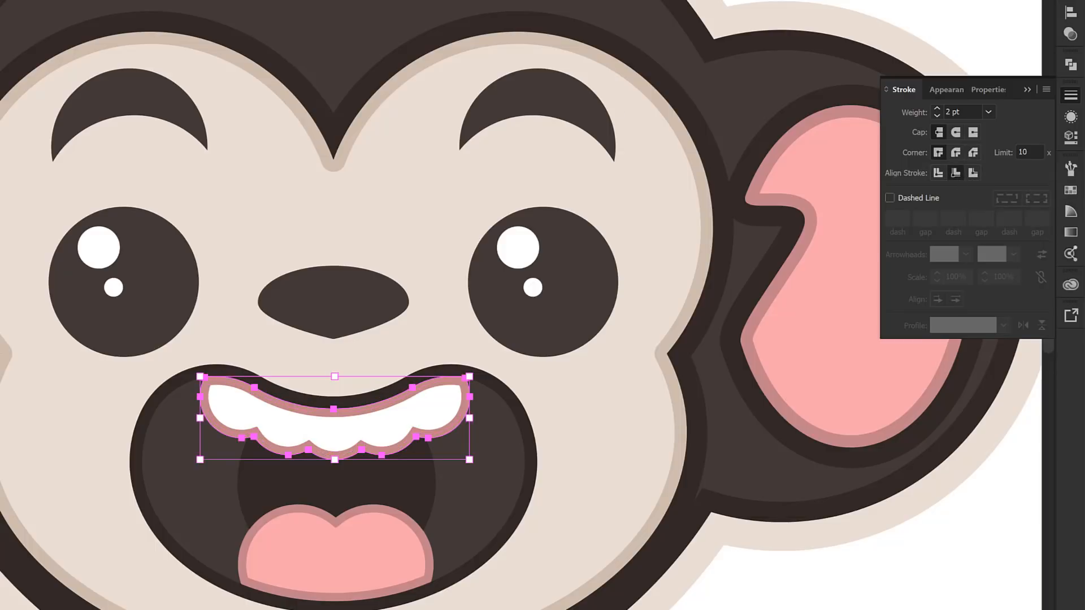
{"action": "left_click", "coordinate": [34, 11]}
{"action": "left_click", "coordinate": [10, 78]}
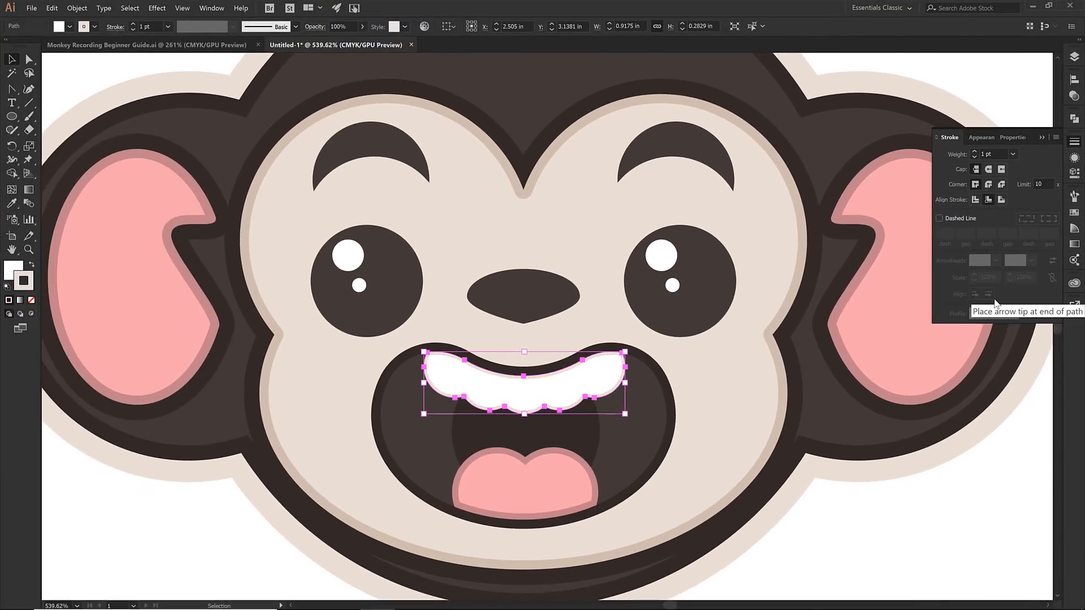
{"action": "left_click", "coordinate": [1042, 137]}
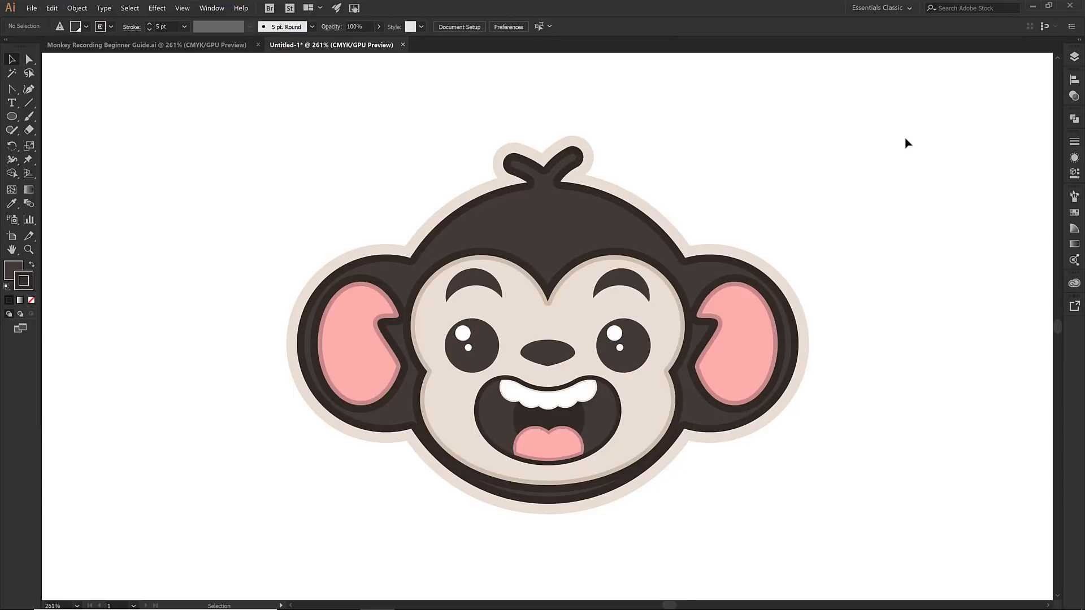